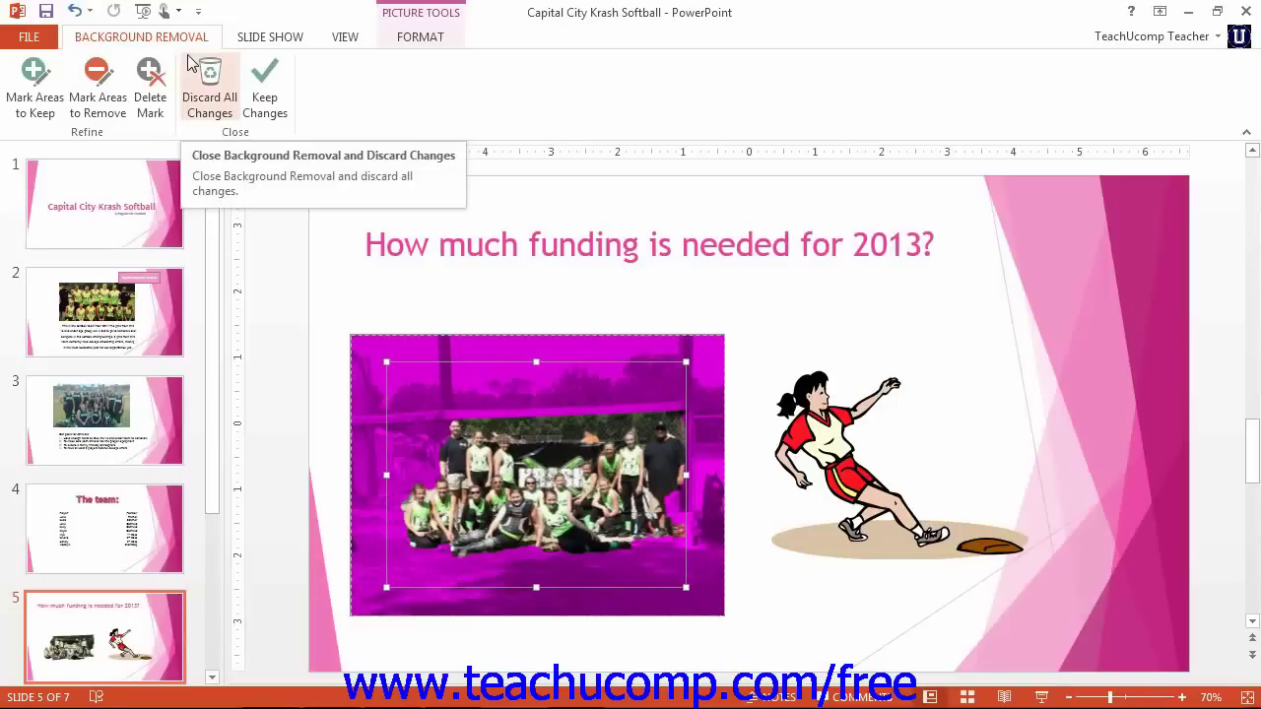
# Try marking vertical strips on both sides of the team in the photo for background removal and close the removal tool.
pyautogui.click(89, 94)
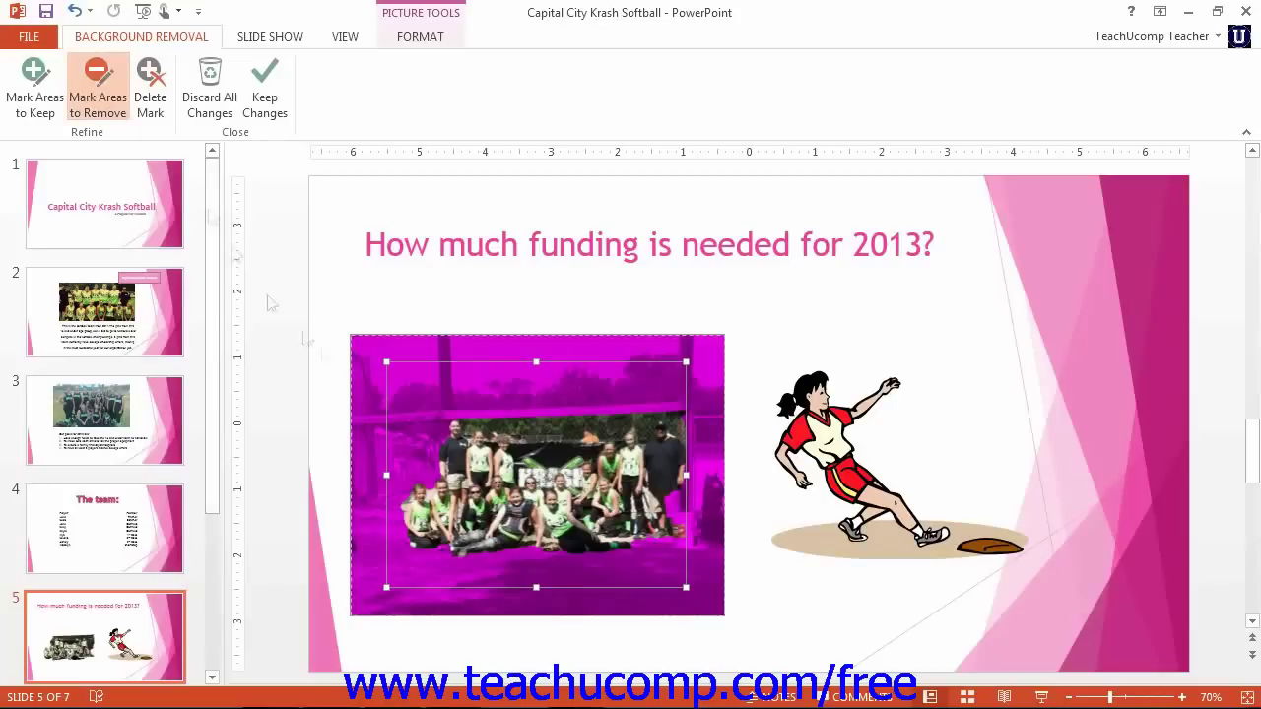
pyautogui.moveTo(431, 415); pyautogui.dragTo(435, 572)
pyautogui.moveTo(431, 415); pyautogui.dragTo(439, 561)
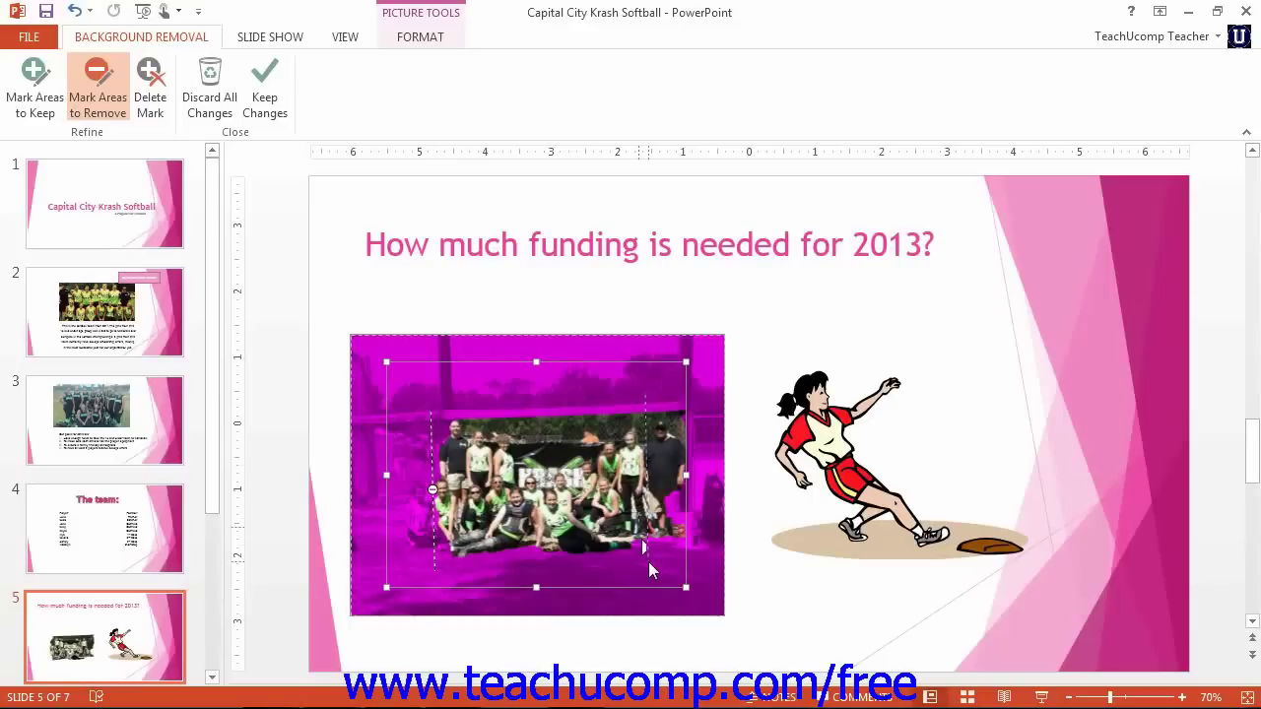
pyautogui.moveTo(642, 552); pyautogui.dragTo(645, 399)
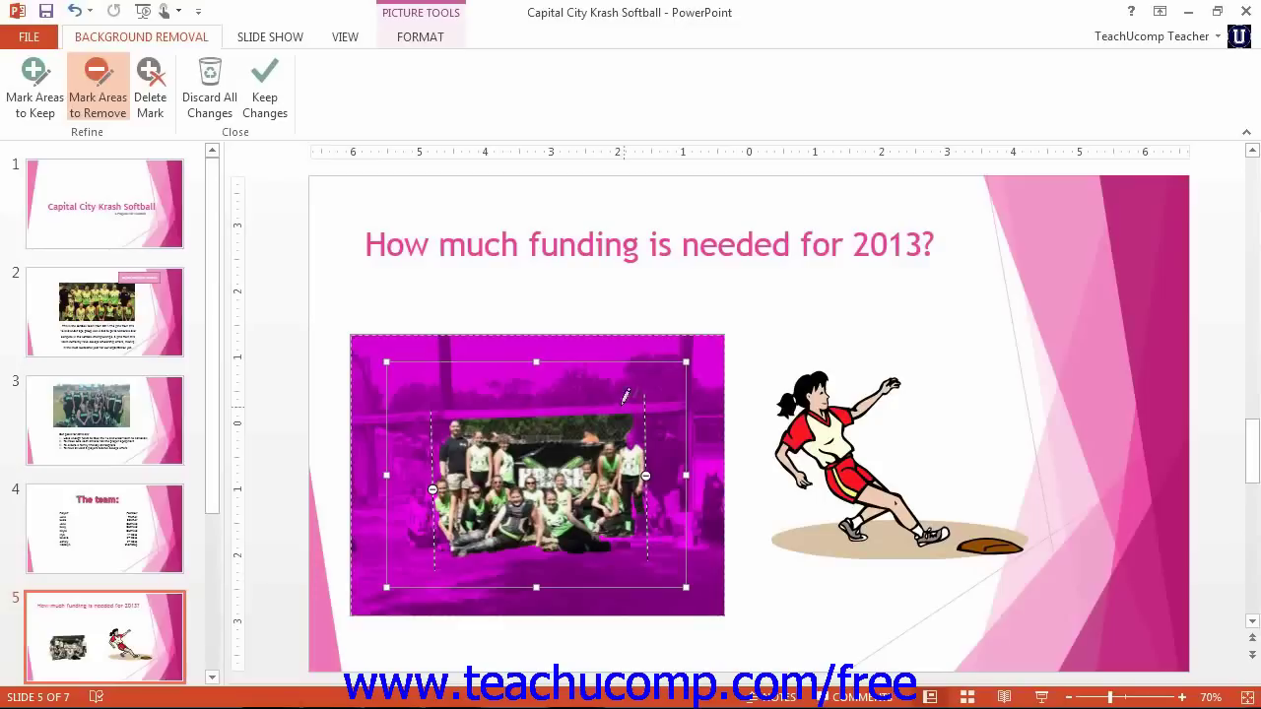
pyautogui.click(267, 102)
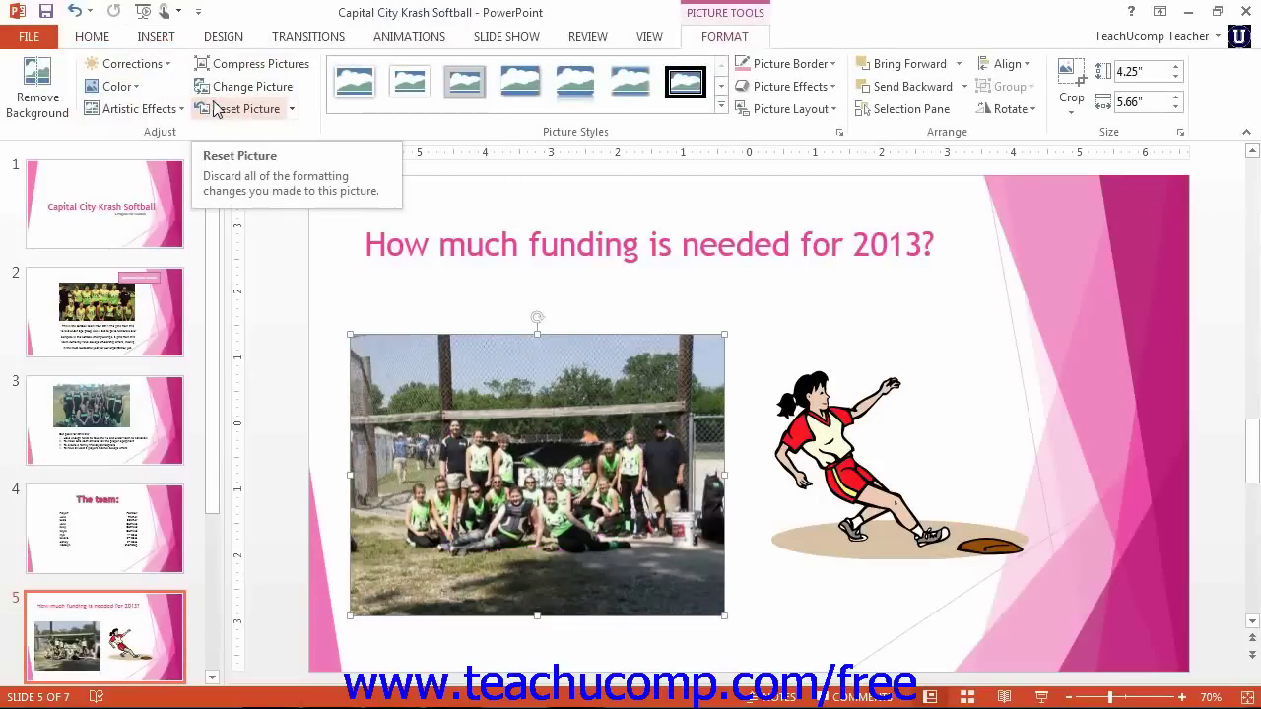
# Examine the correction presets and color options for the team photo, including their detailed settings.
pyautogui.click(167, 66)
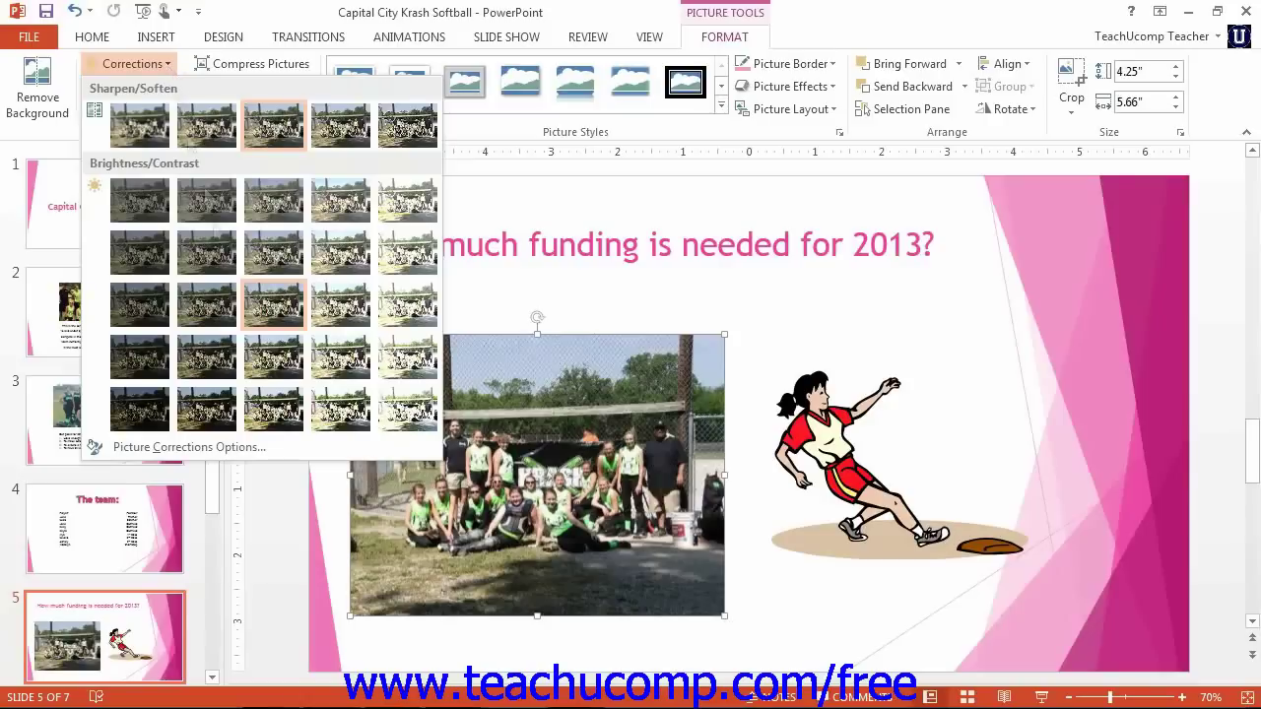
pyautogui.click(220, 447)
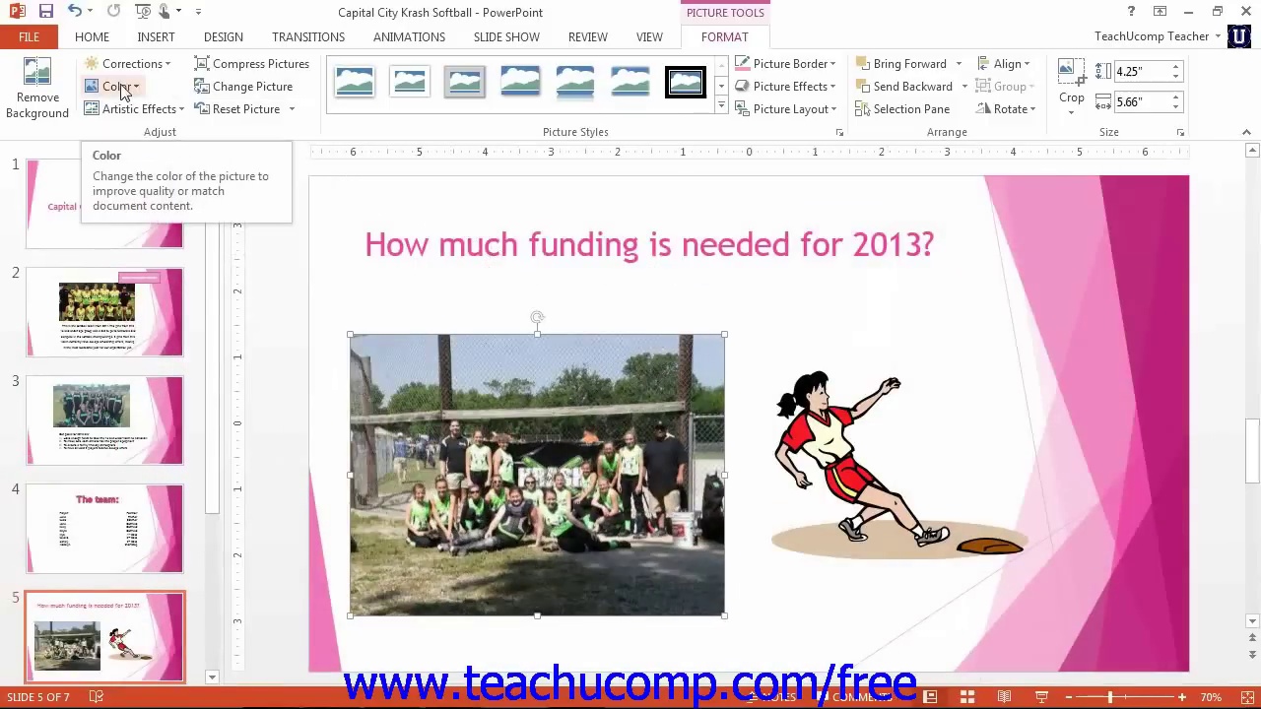
pyautogui.click(121, 89)
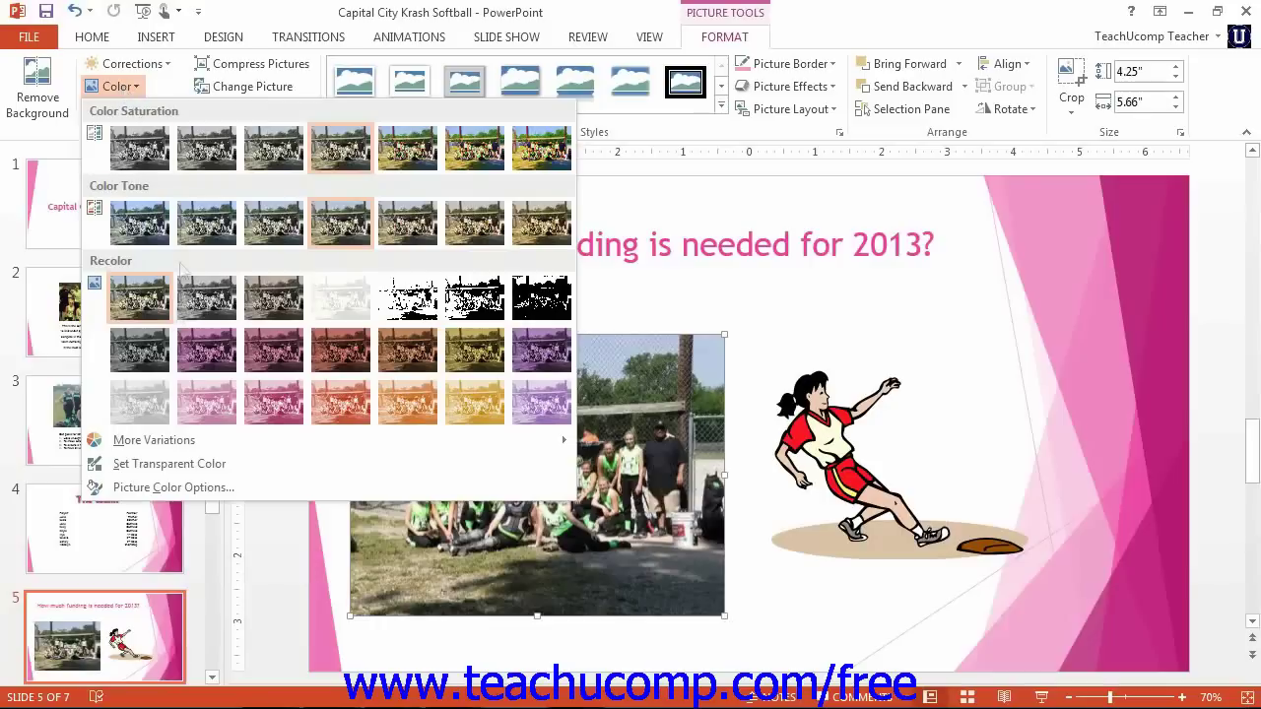
pyautogui.moveTo(148, 440)
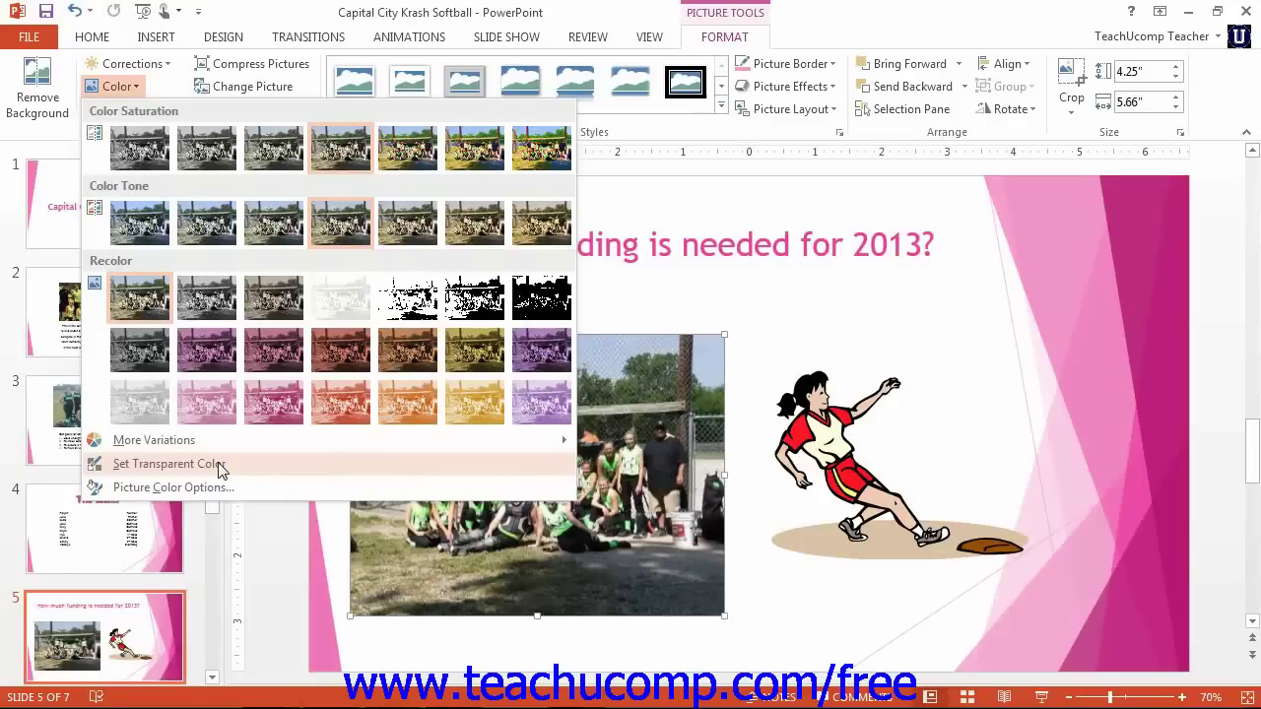
pyautogui.click(224, 490)
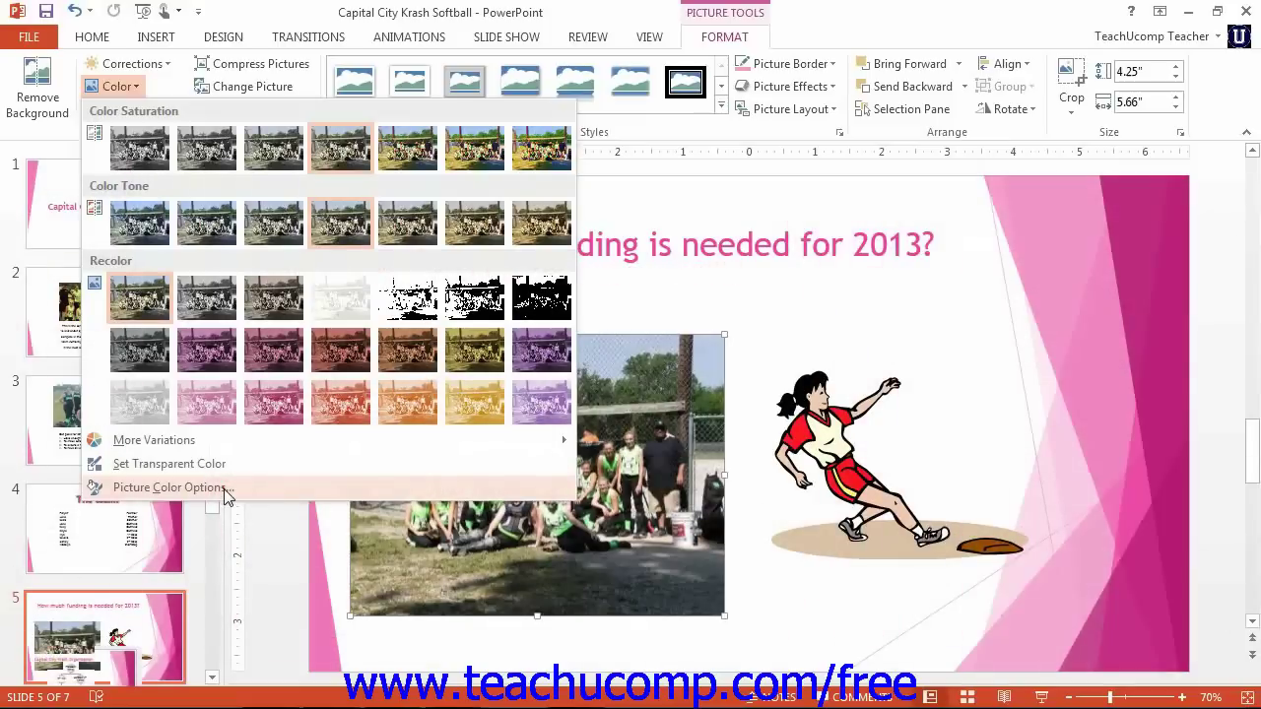
pyautogui.click(225, 491)
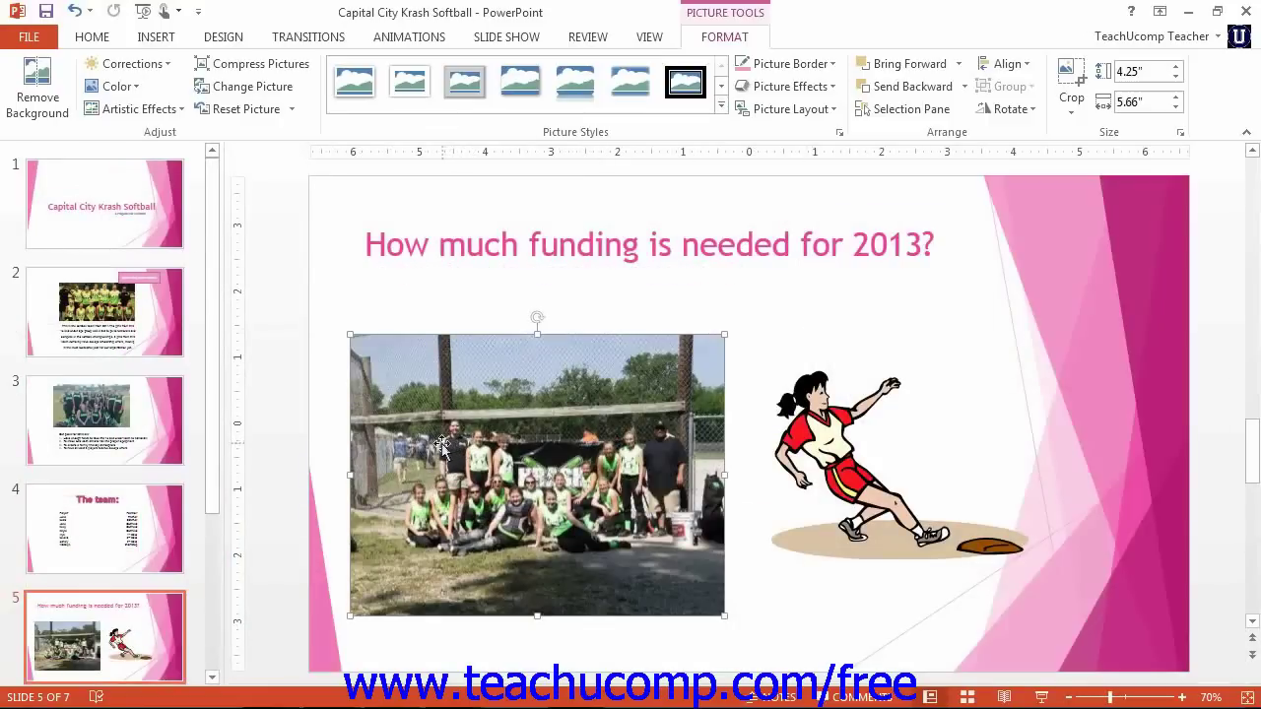
# Examine the team photo's artistic effects options and compression settings, closing both without applying changes.
pyautogui.click(166, 110)
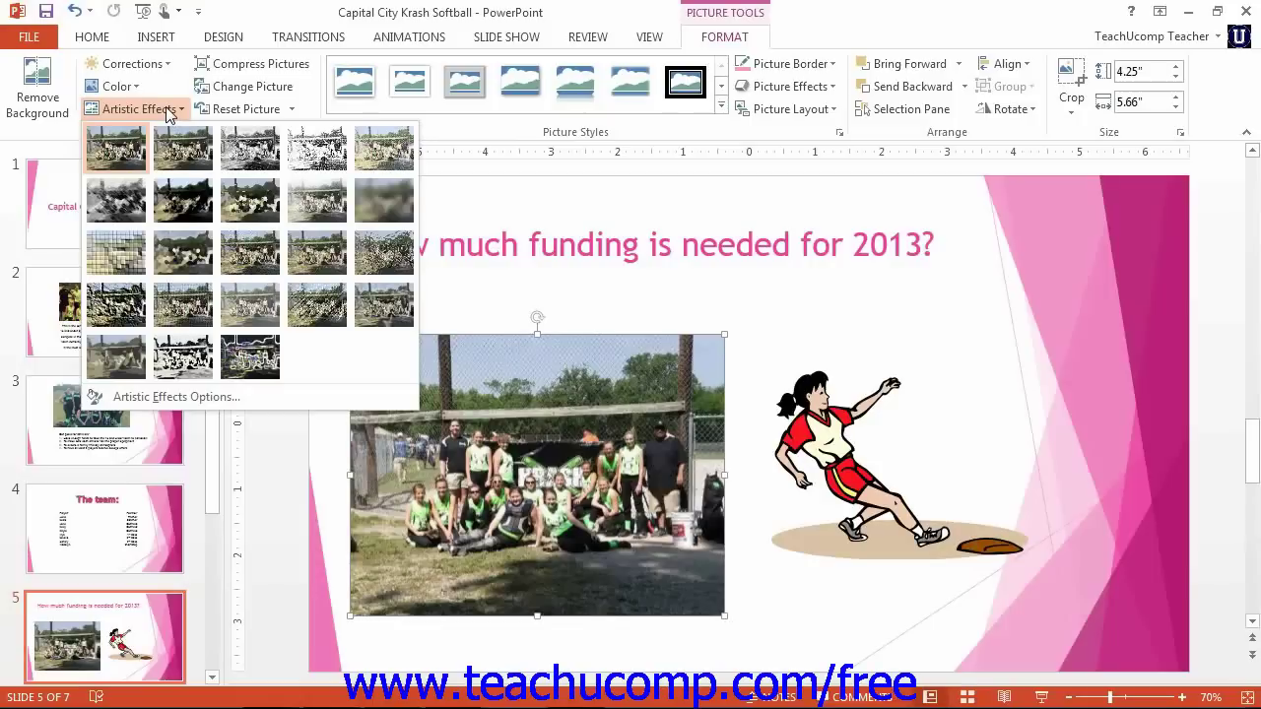
pyautogui.click(217, 400)
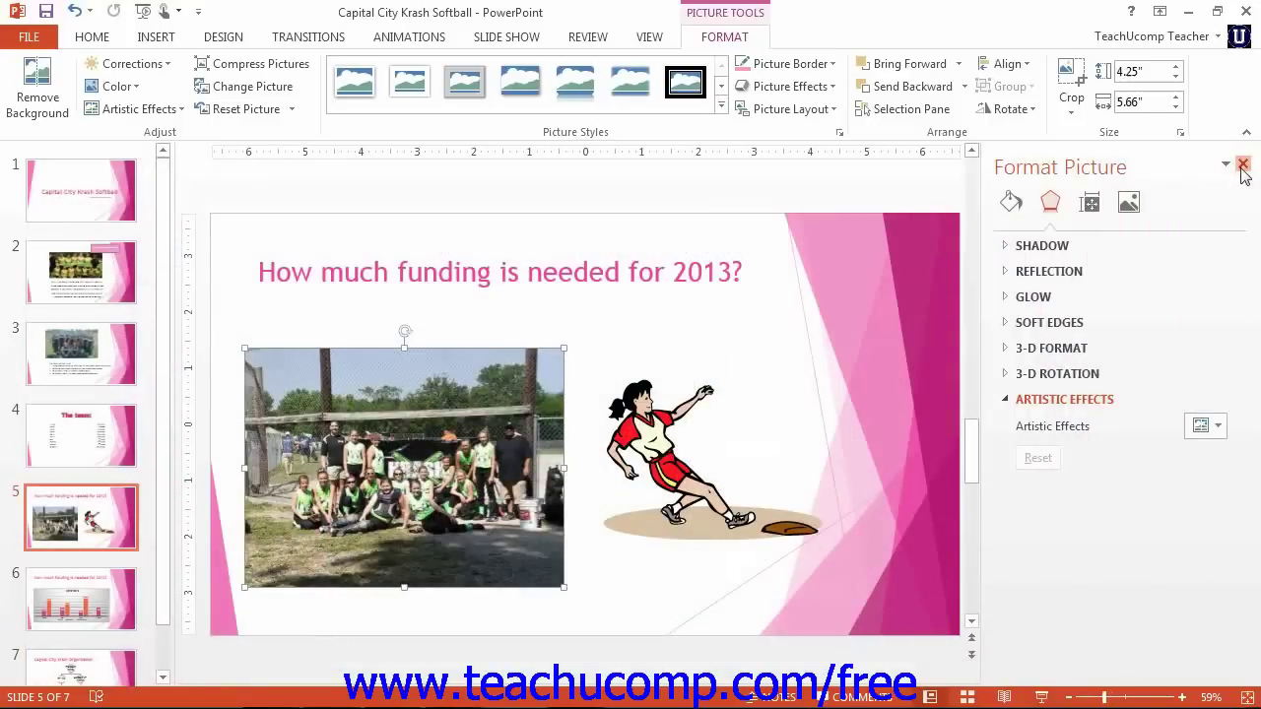
pyautogui.click(1243, 165)
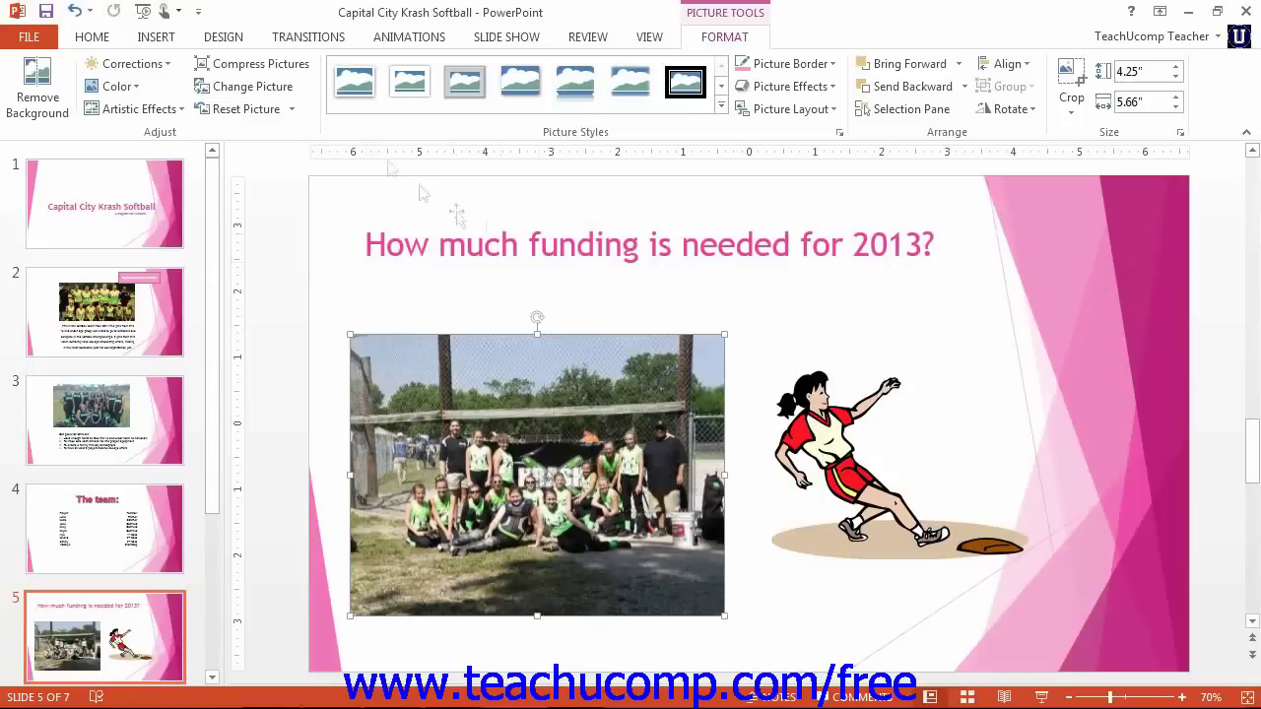
pyautogui.click(264, 67)
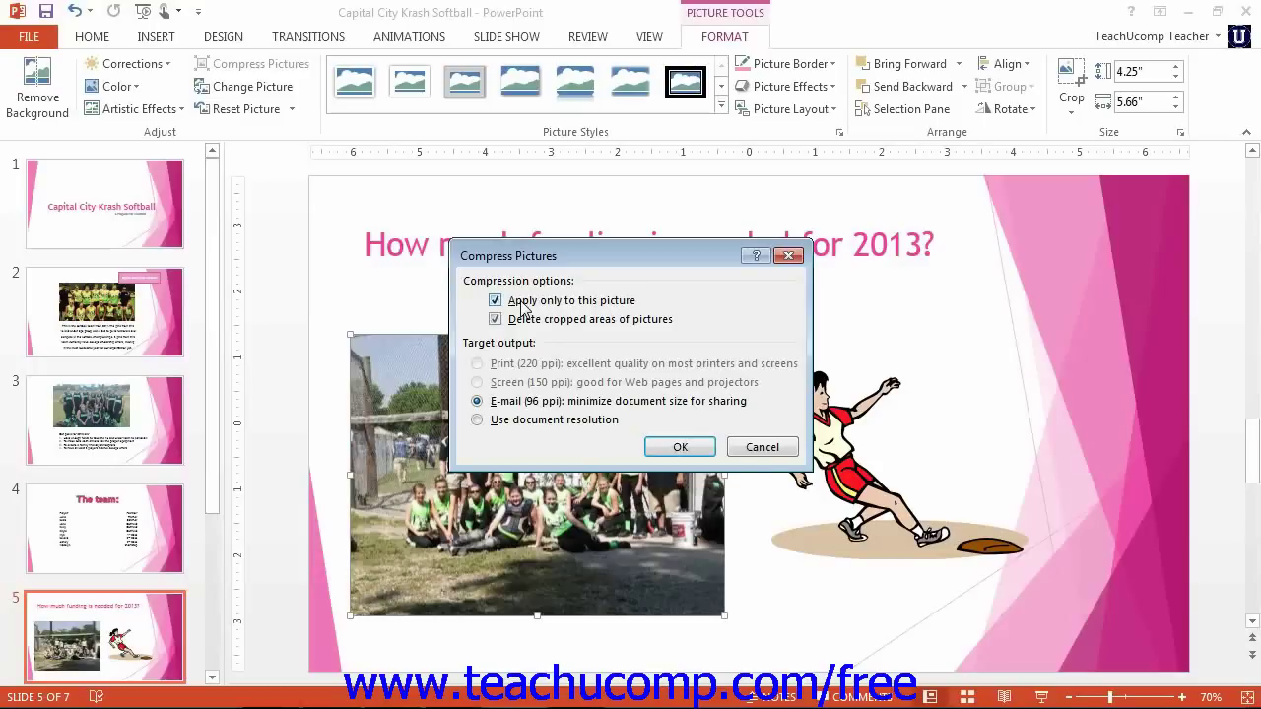
pyautogui.click(762, 447)
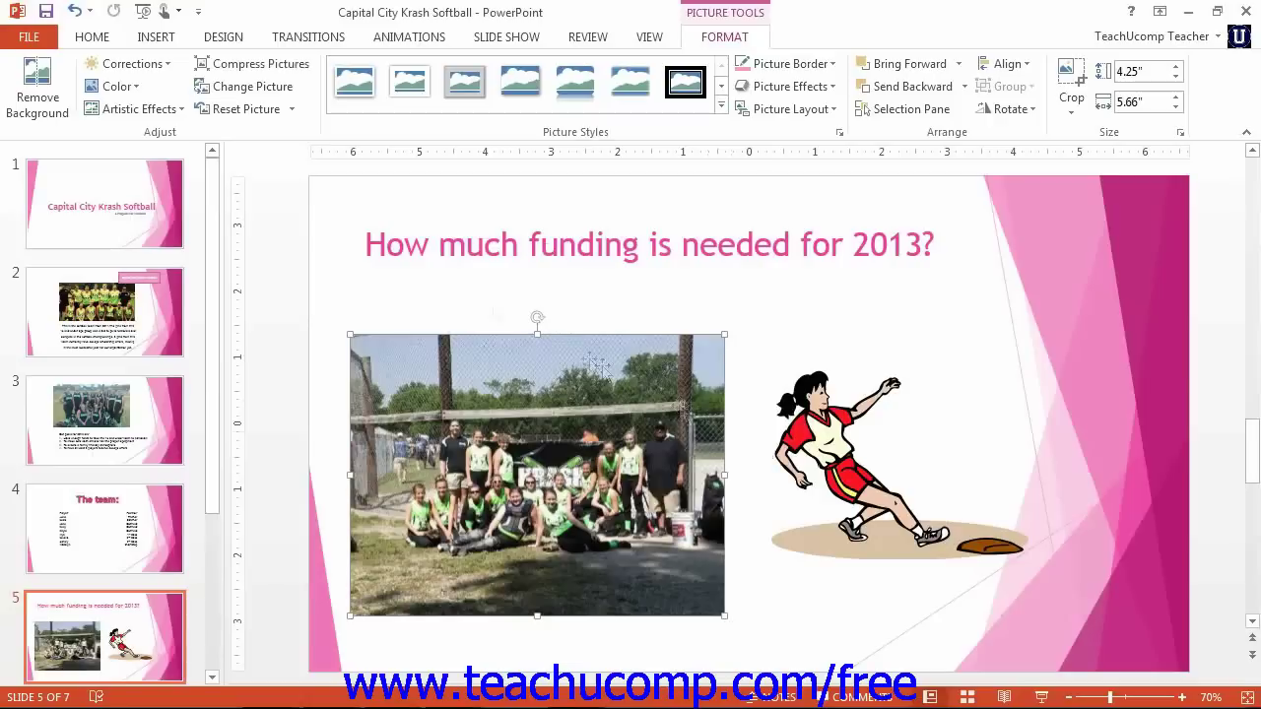
# Examine the sources for replacing the team photo and its reset choices, leaving both without applying anything.
pyautogui.click(268, 91)
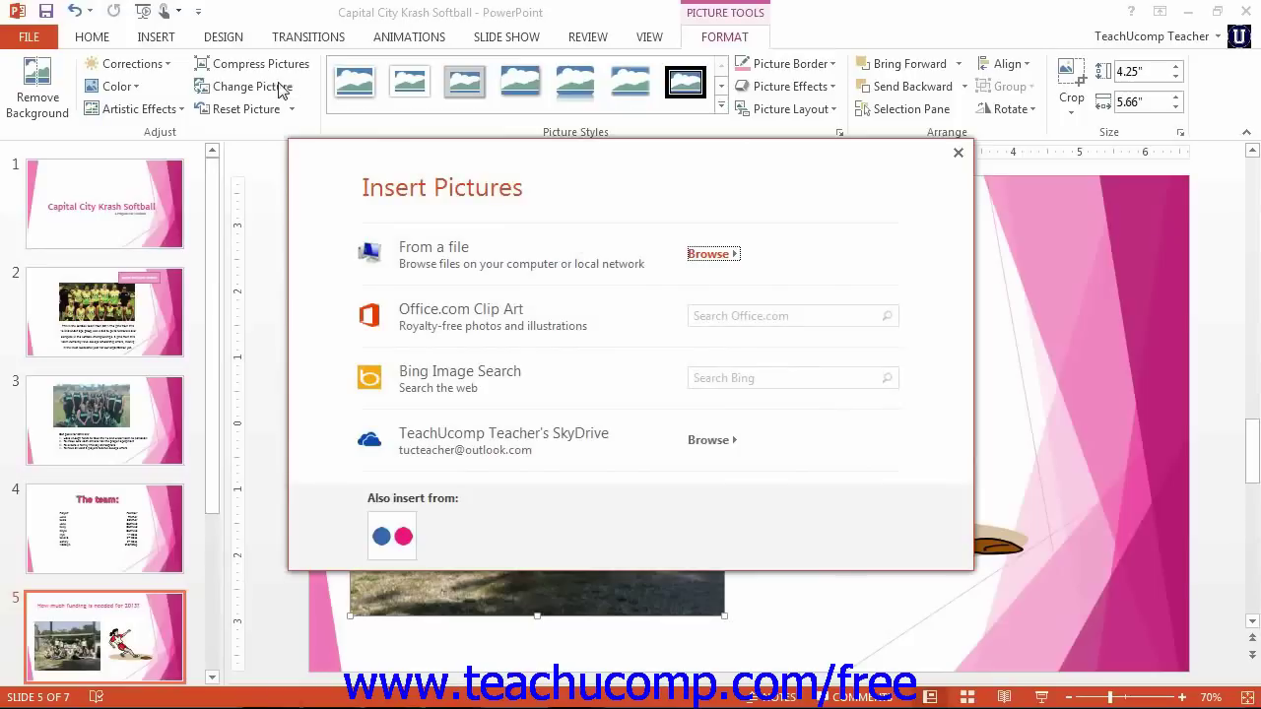
pyautogui.click(958, 154)
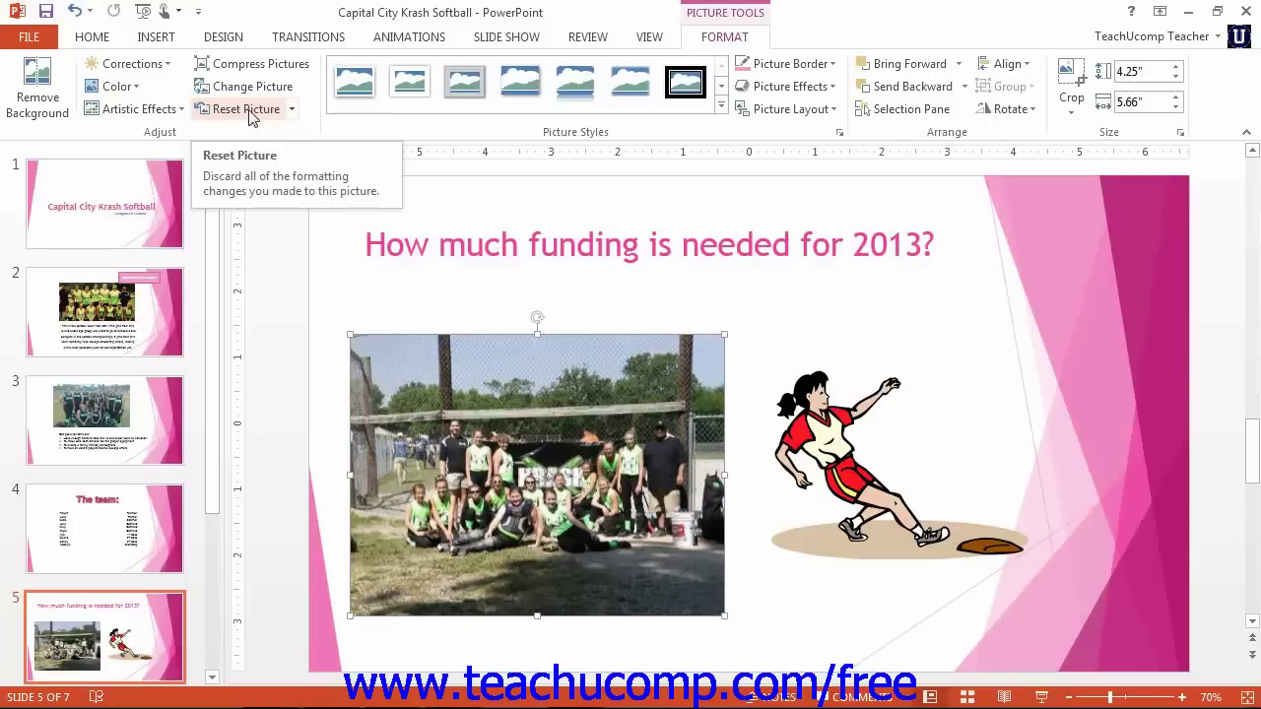
pyautogui.click(290, 110)
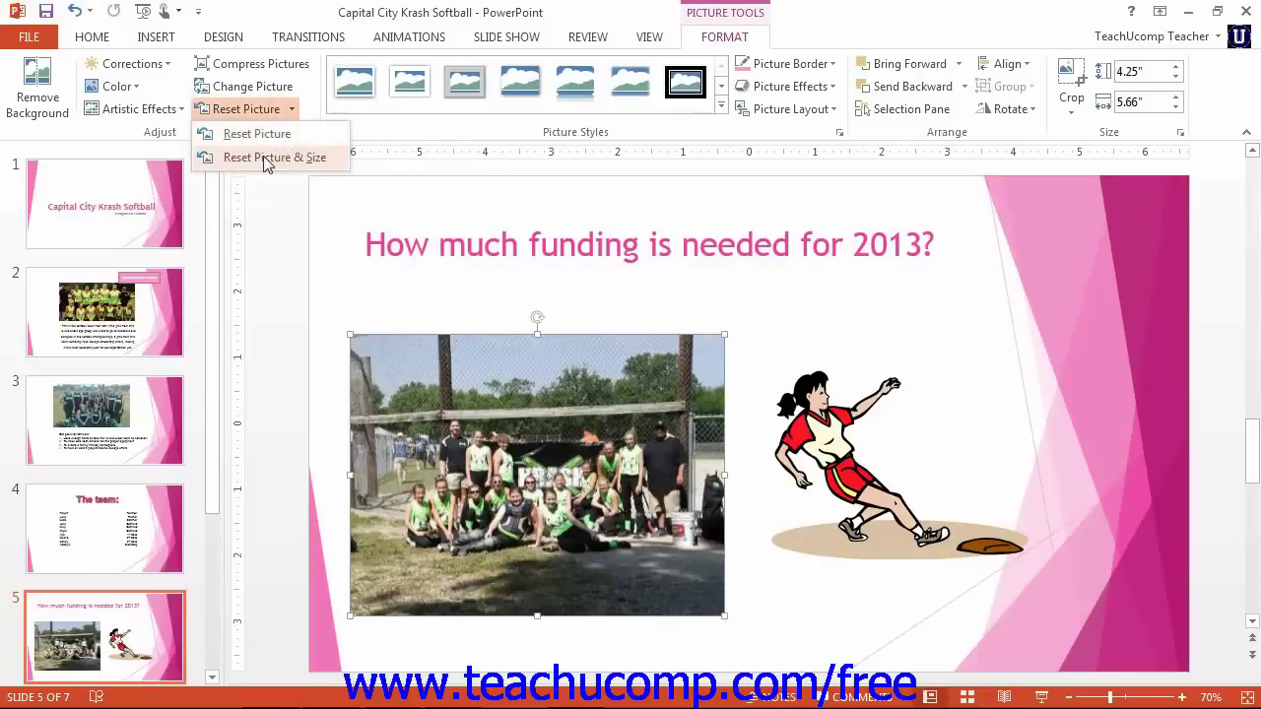
pyautogui.click(539, 204)
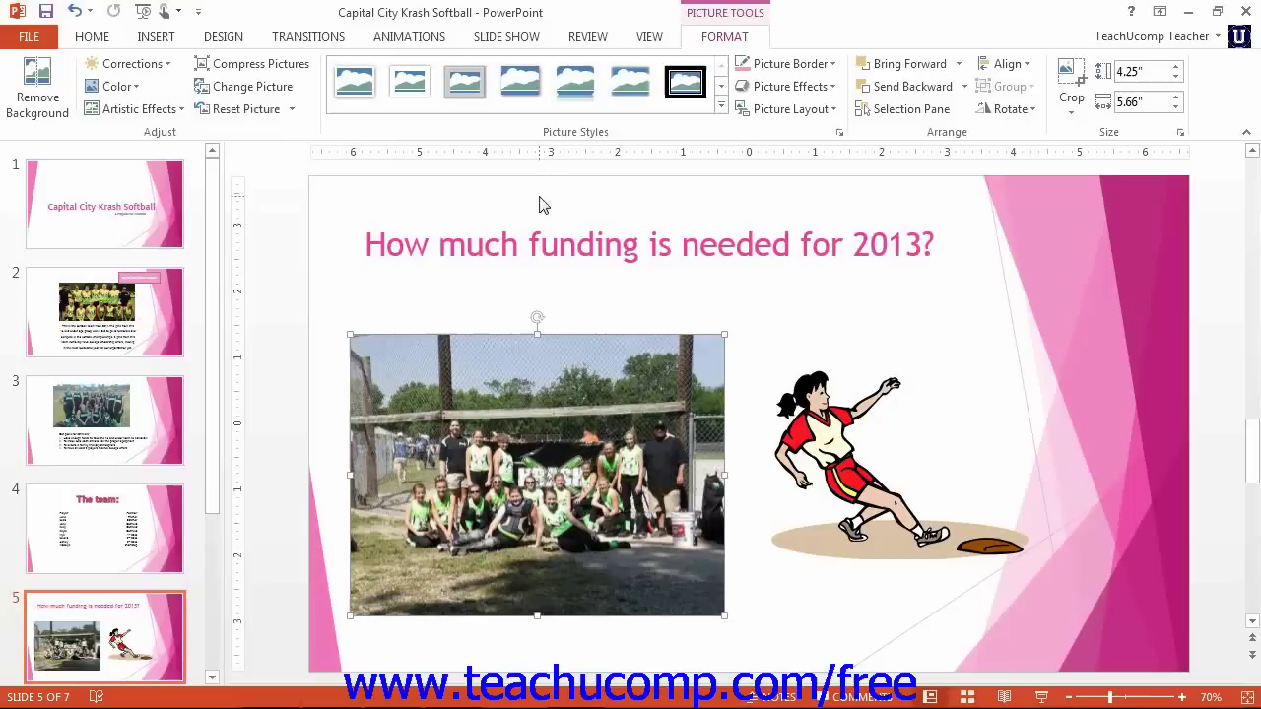
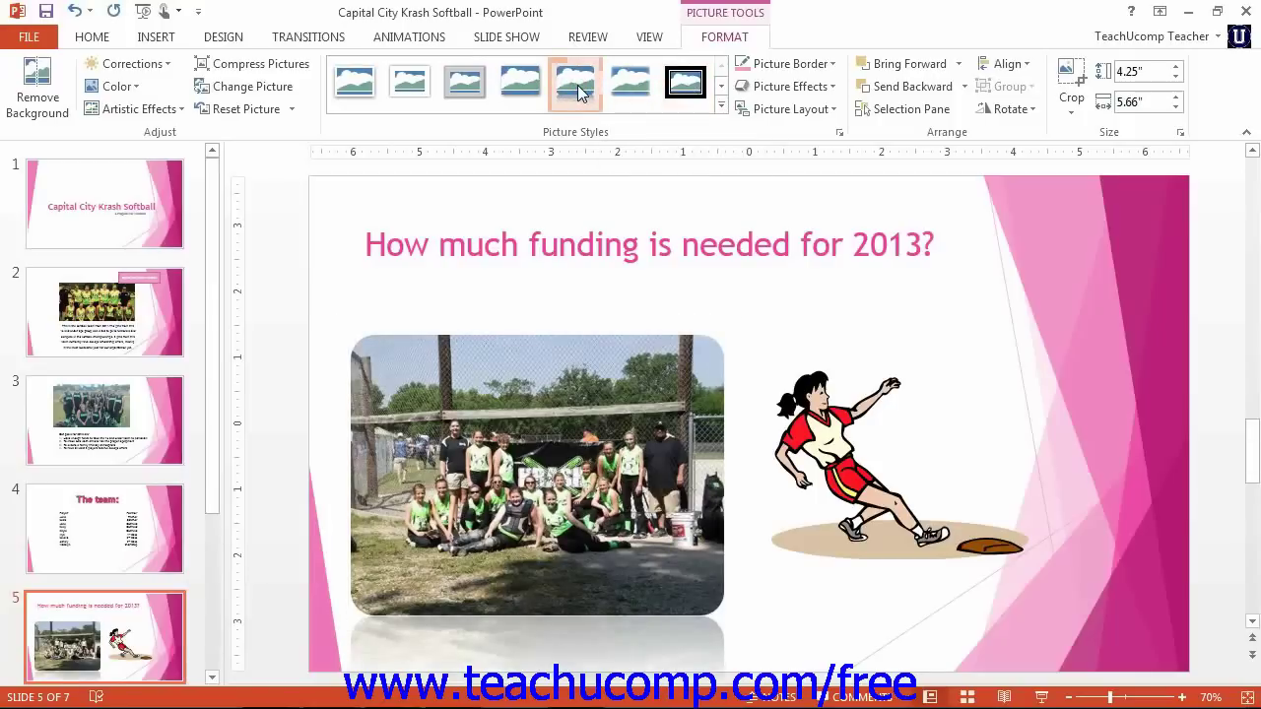
# Apply the rounded-corner picture style with a reflection to the team photo and color its border dark pink.
pyautogui.click(578, 92)
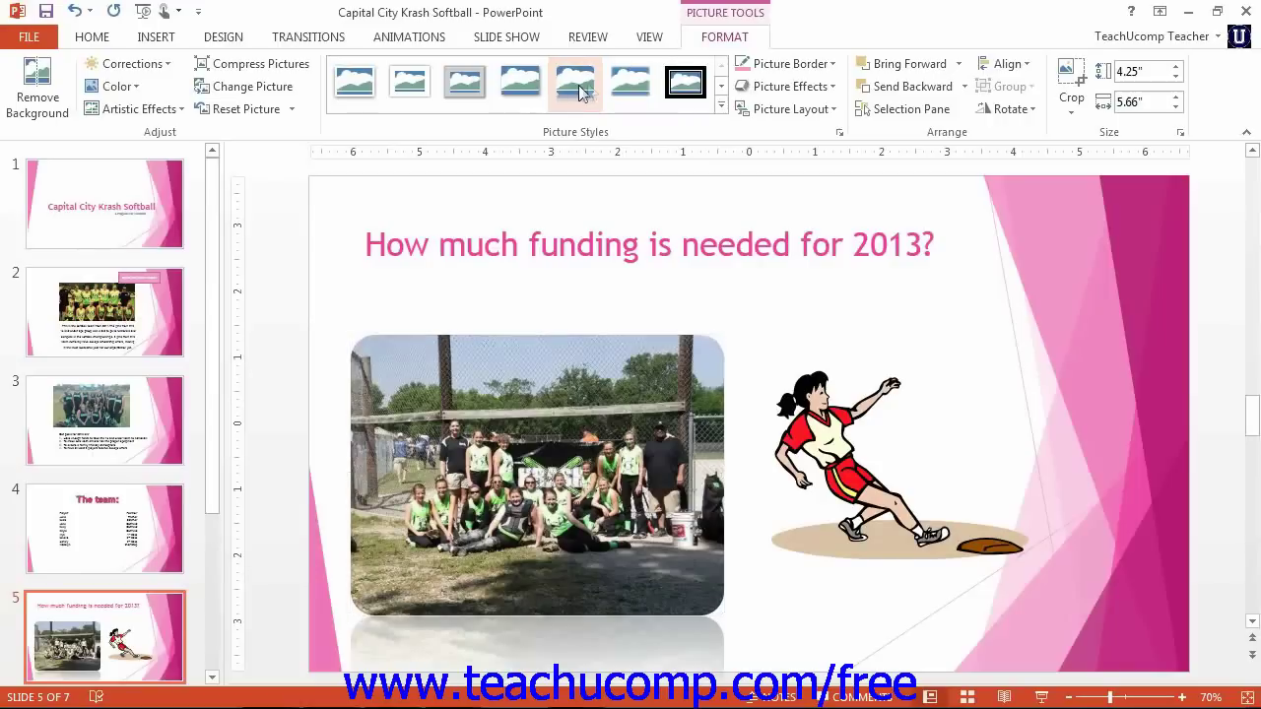
pyautogui.click(832, 64)
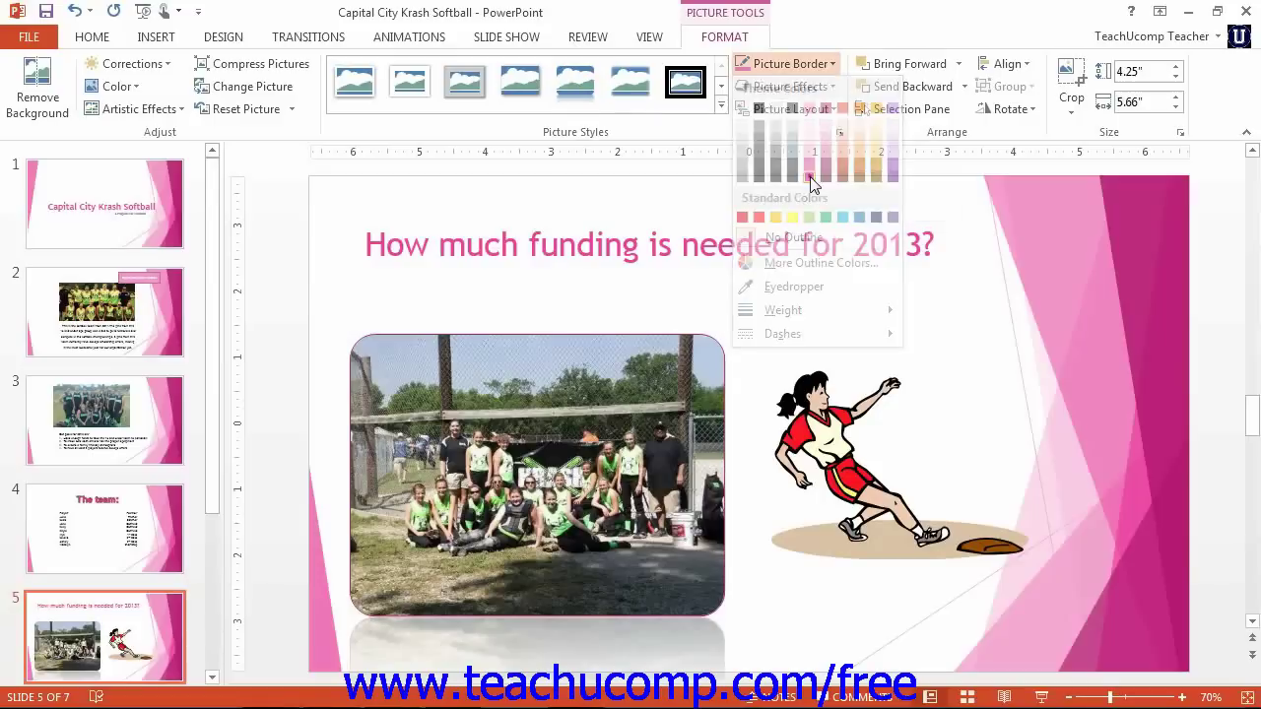
pyautogui.click(810, 179)
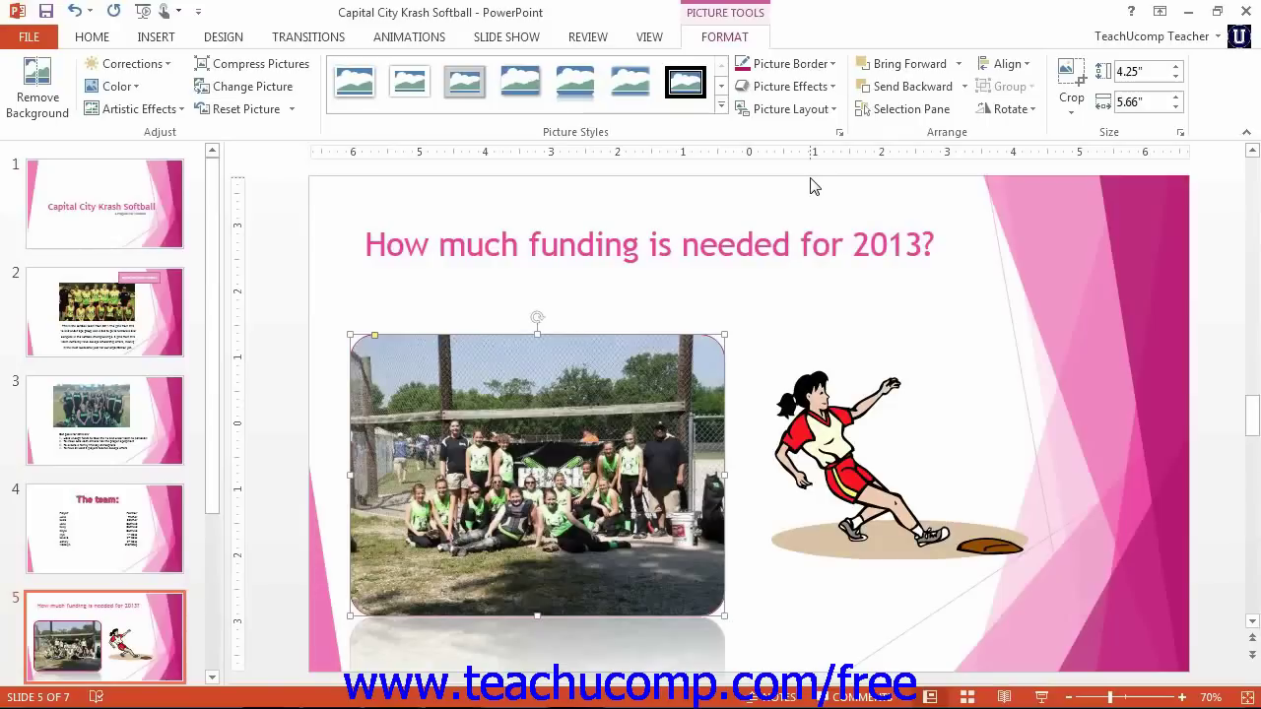
# Set the team photo's border weight to 4½ pt and look over the available dash styles.
pyautogui.click(831, 65)
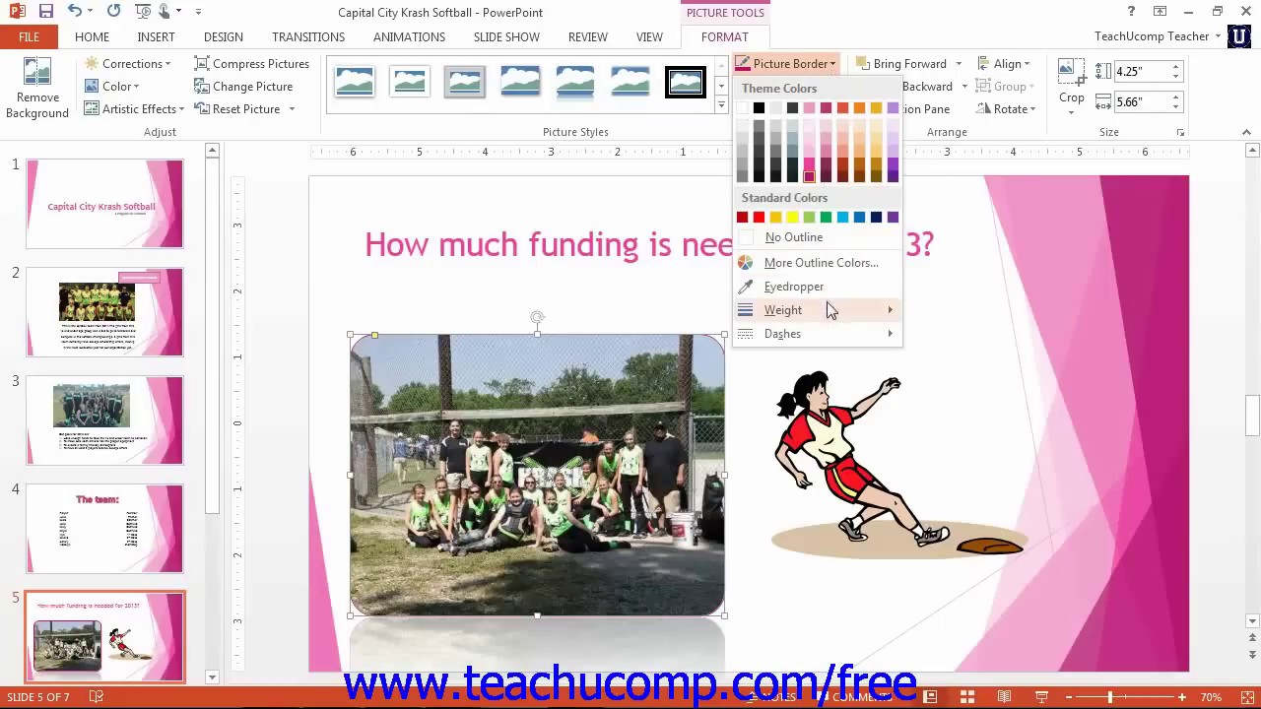
pyautogui.moveTo(828, 308)
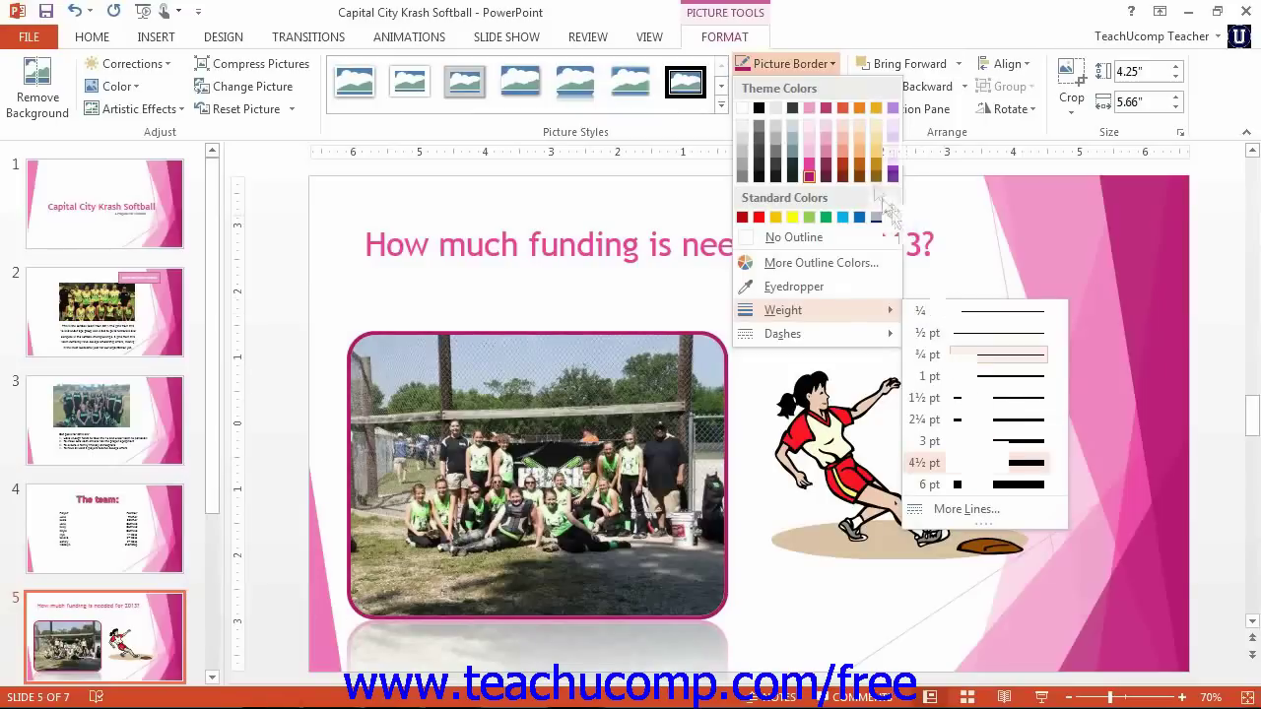
pyautogui.click(833, 63)
pyautogui.click(790, 63)
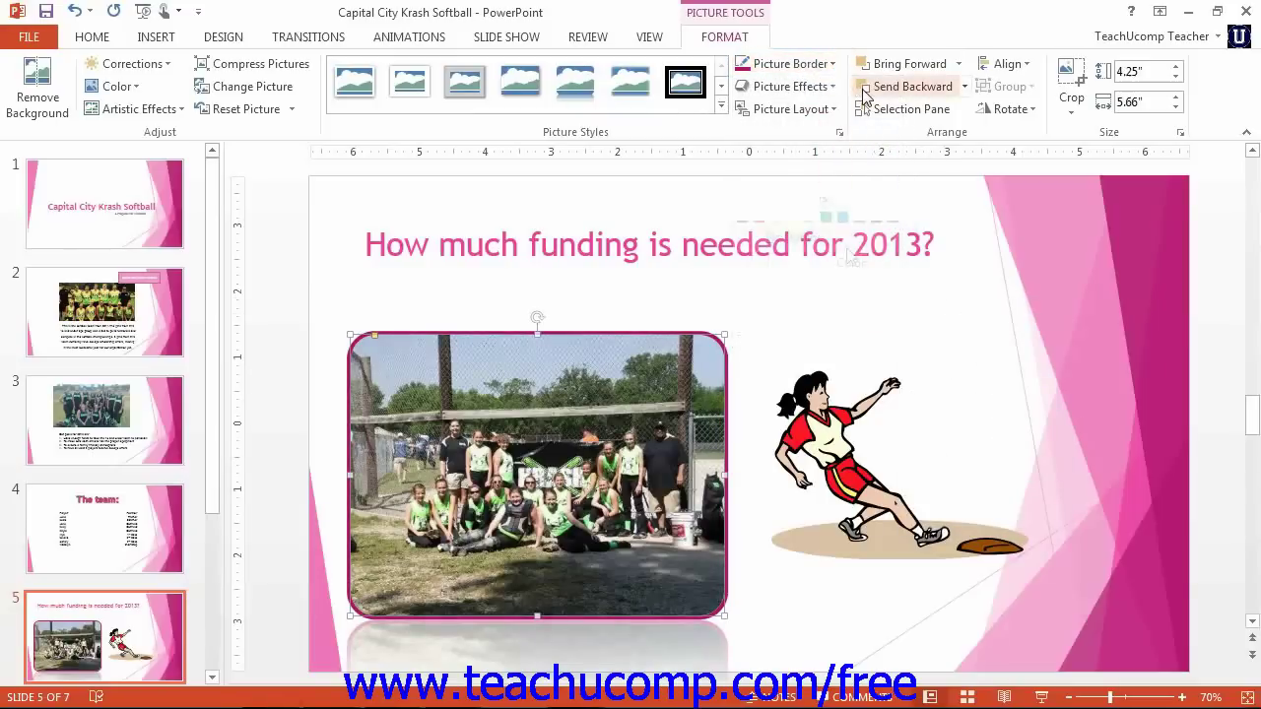
pyautogui.moveTo(855, 336)
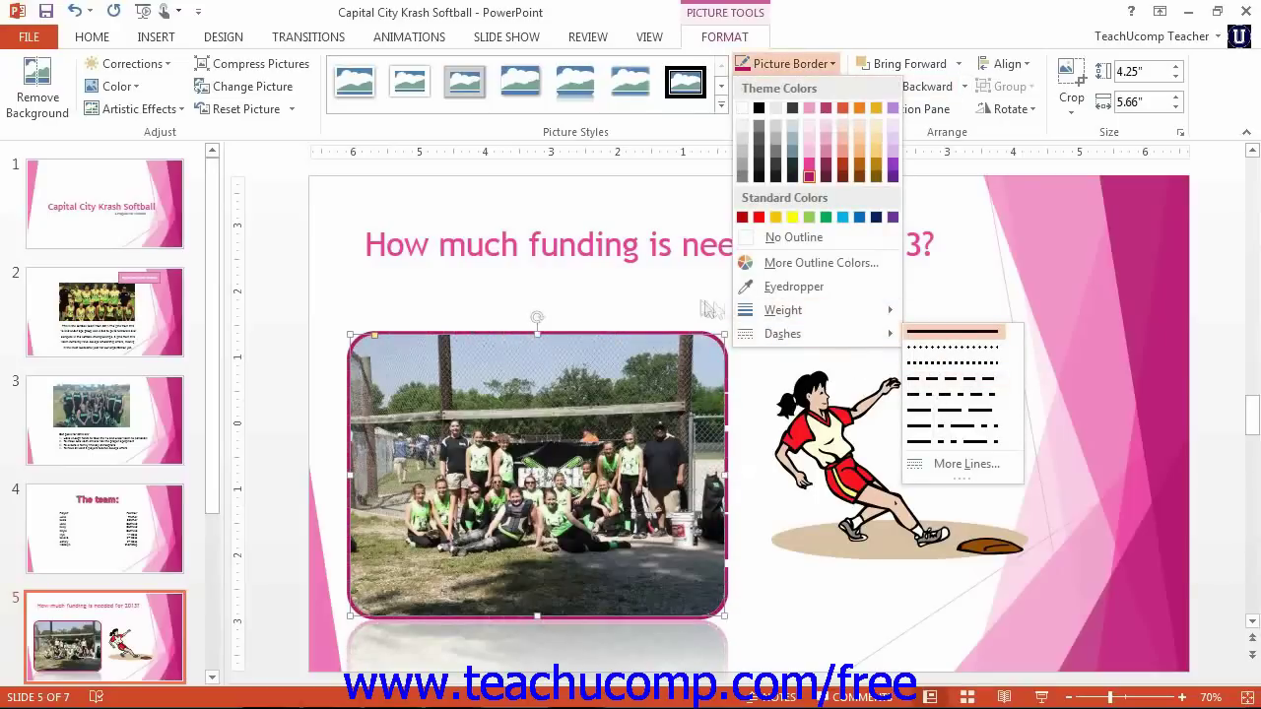
pyautogui.click(638, 299)
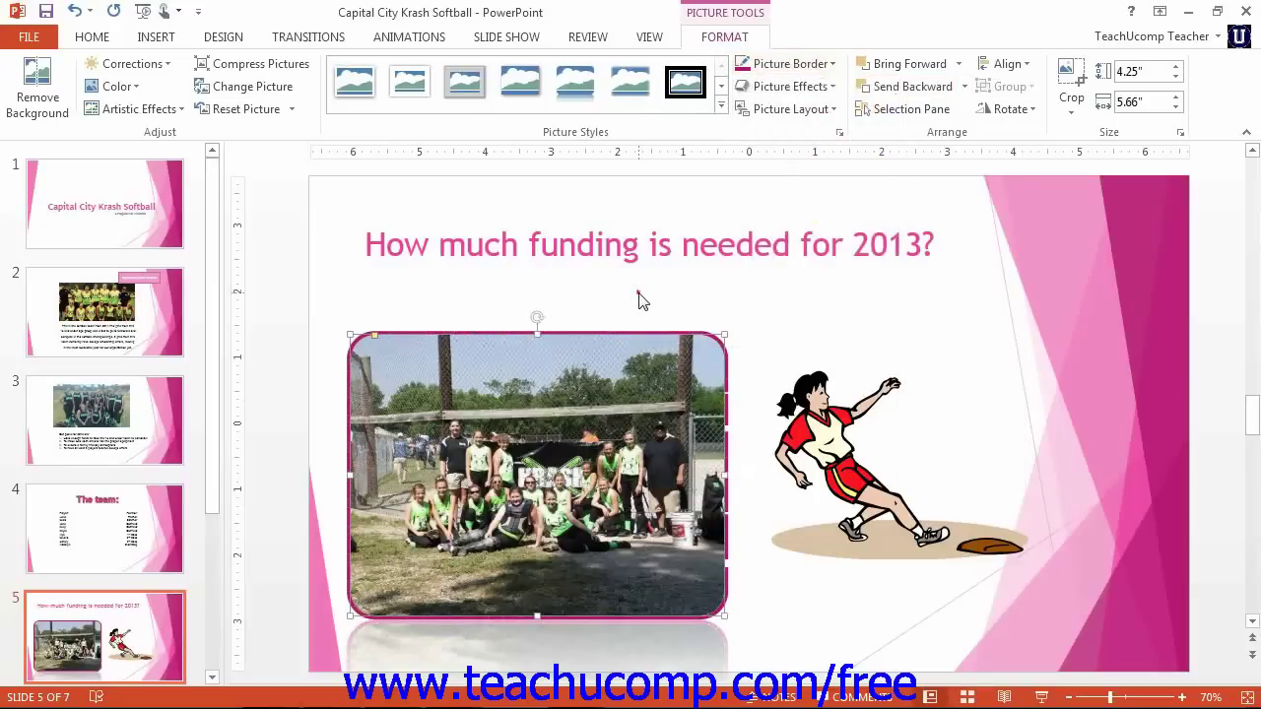
# Examine the shadow and reflection effects and the picture layouts offered for the team photo without applying any.
pyautogui.click(814, 89)
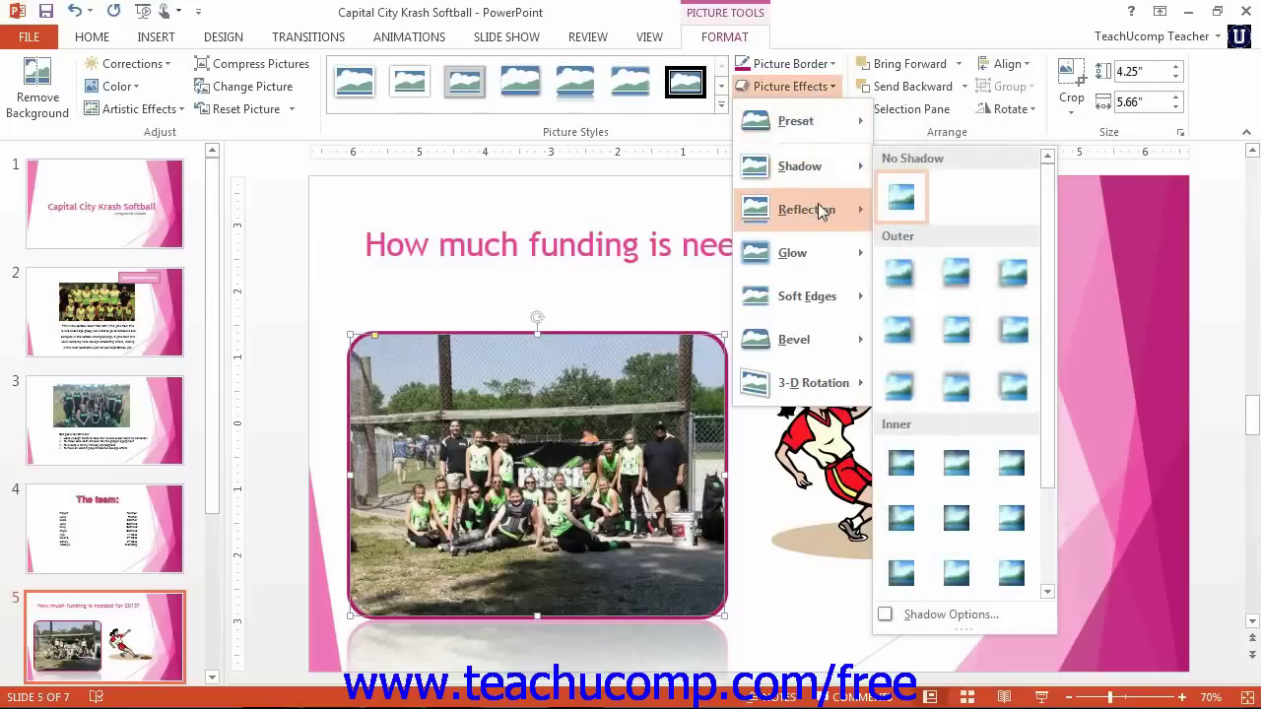
pyautogui.moveTo(818, 205)
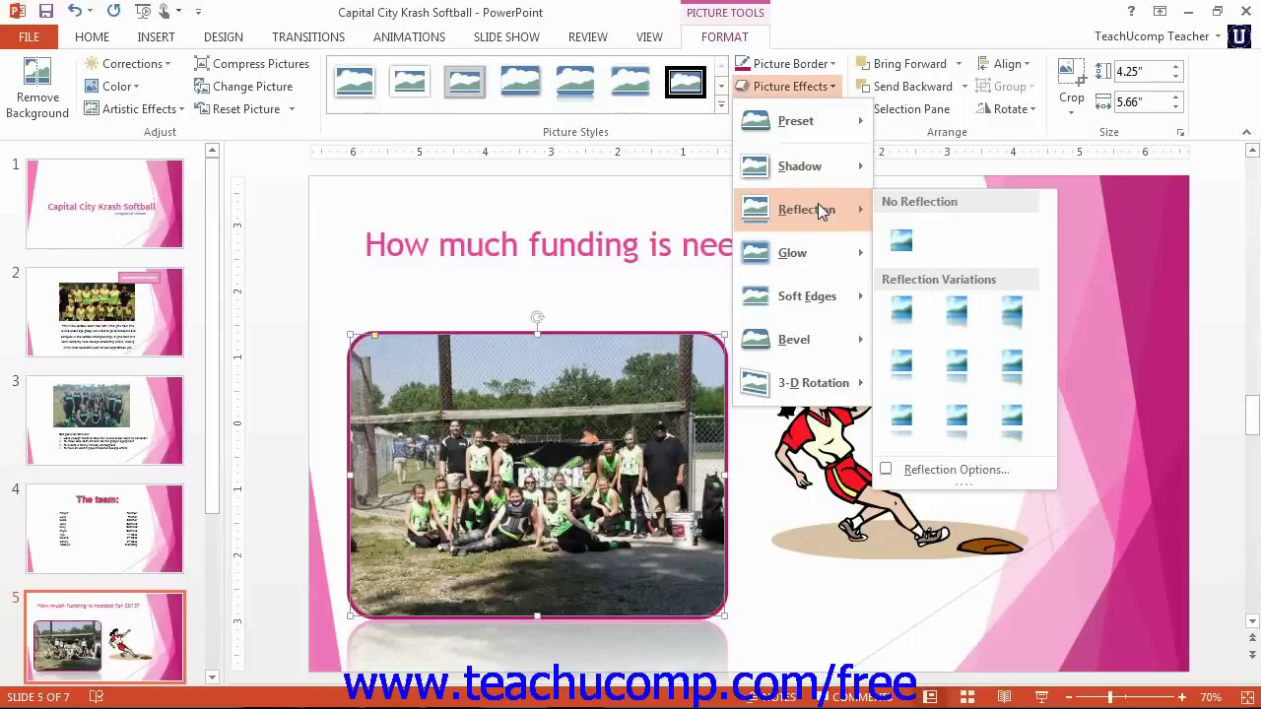
pyautogui.moveTo(824, 179)
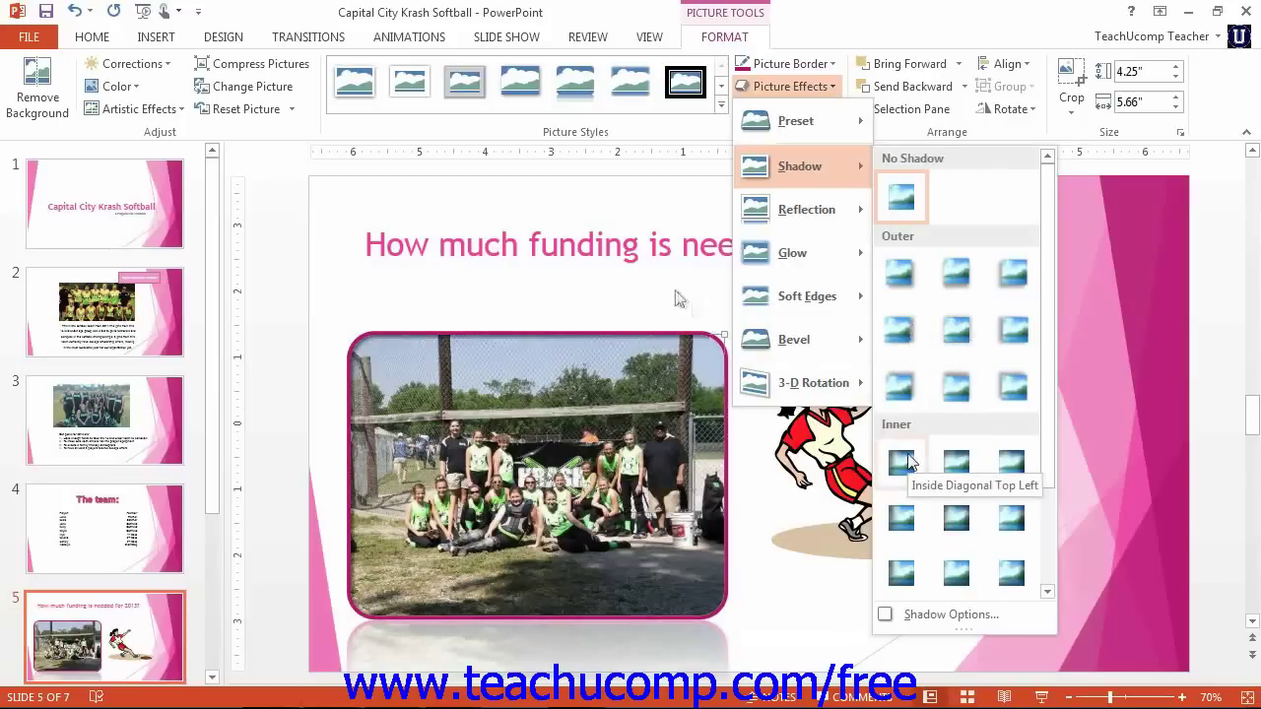
pyautogui.press('Escape')
pyautogui.press('Escape')
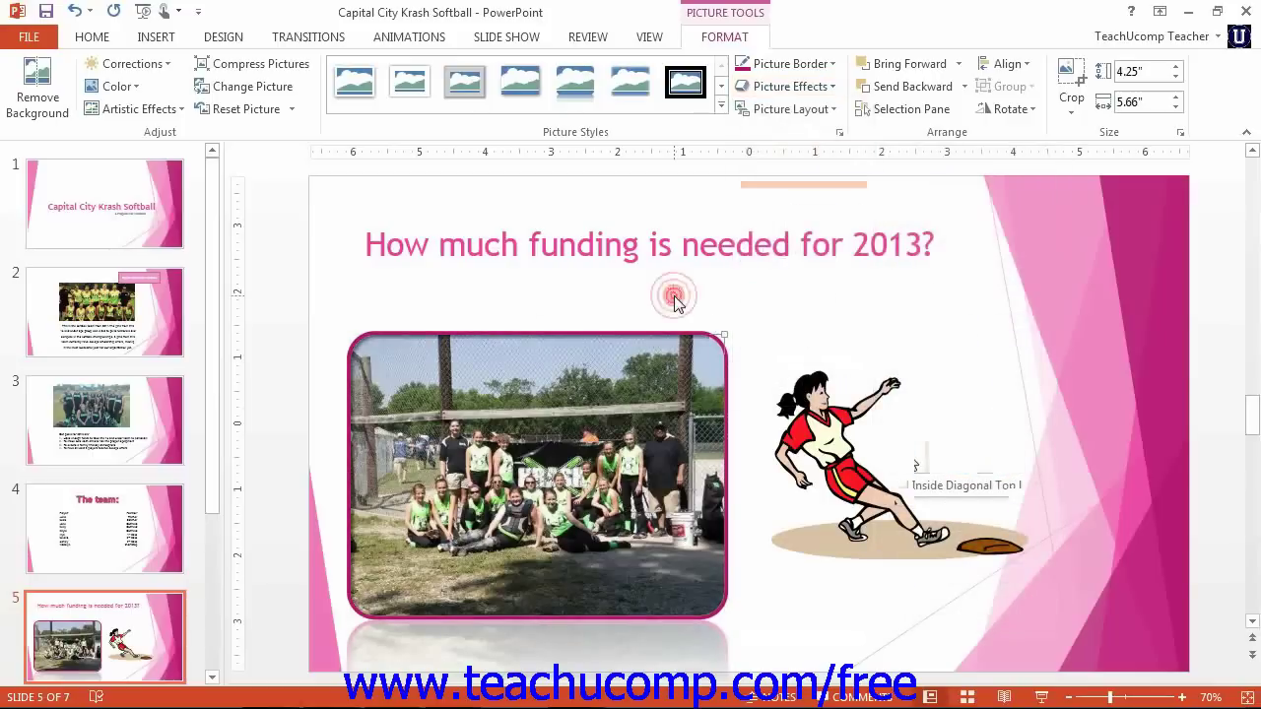
pyautogui.click(827, 111)
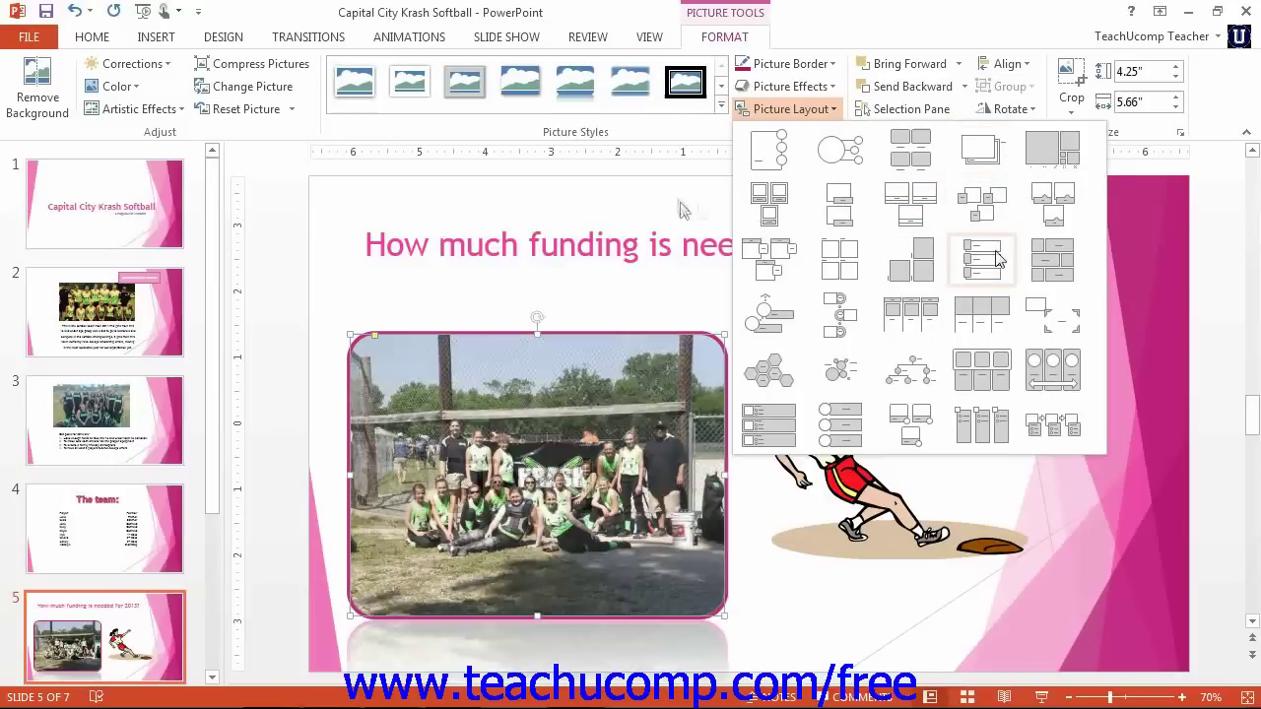
pyautogui.click(678, 205)
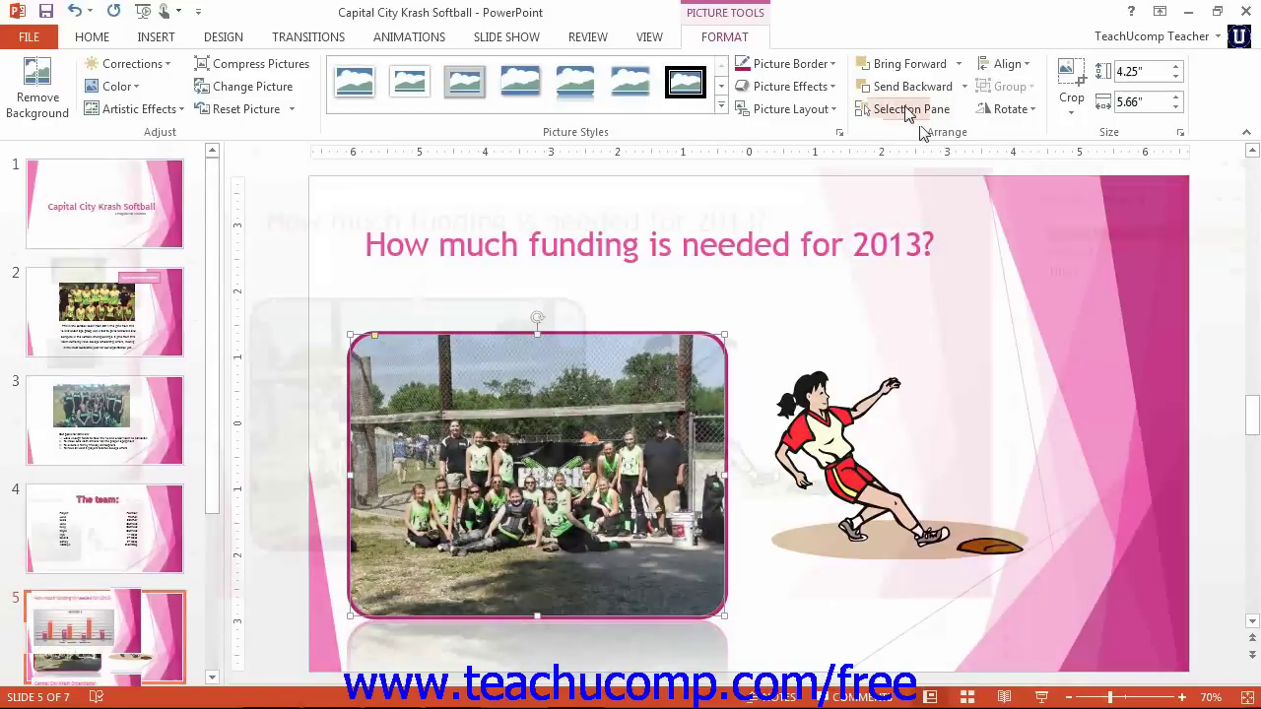
# Open the Selection pane to list the objects on slide 5.
pyautogui.click(907, 111)
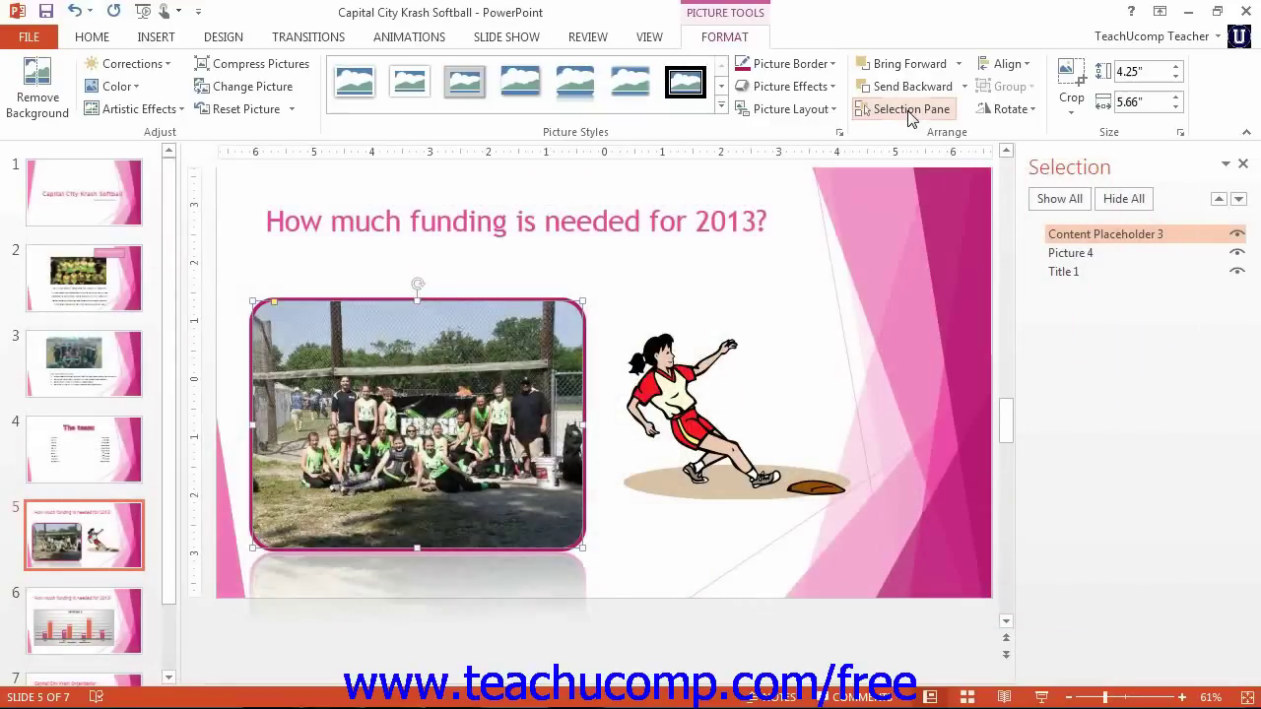
# Close the Selection pane and look over the alignment and rotation options for the team photo without applying any.
pyautogui.click(910, 113)
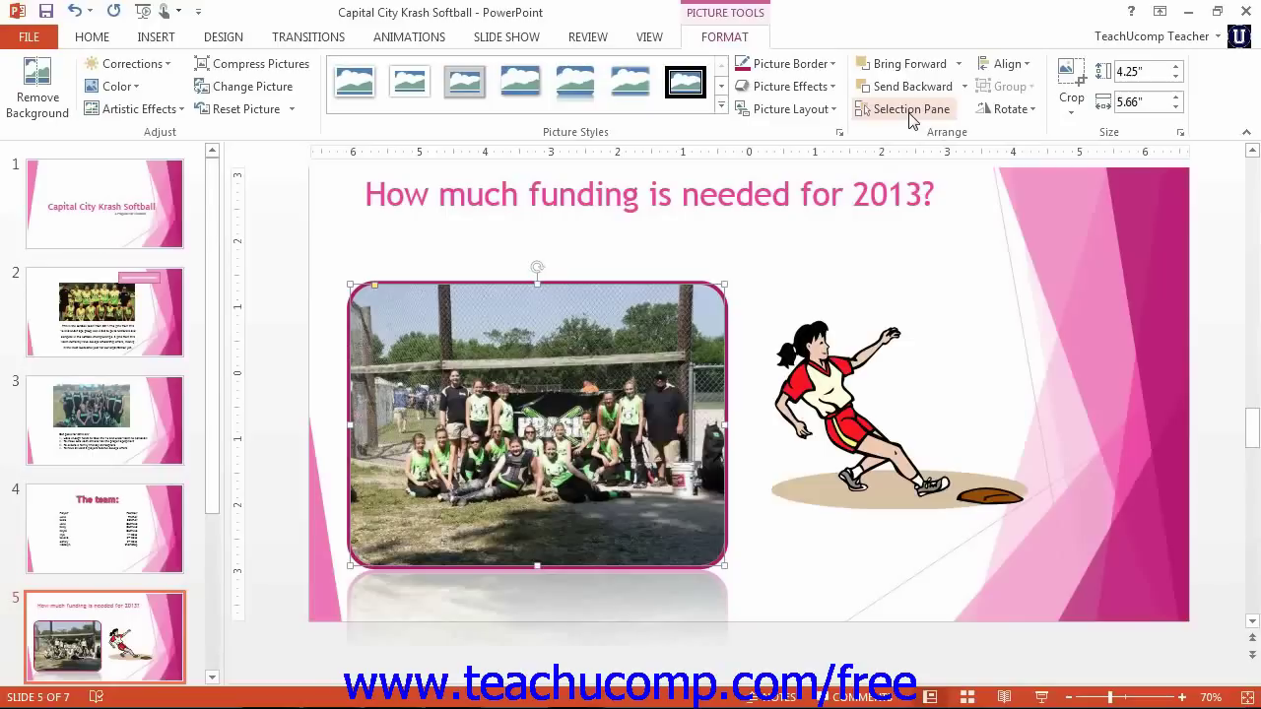
pyautogui.click(1028, 65)
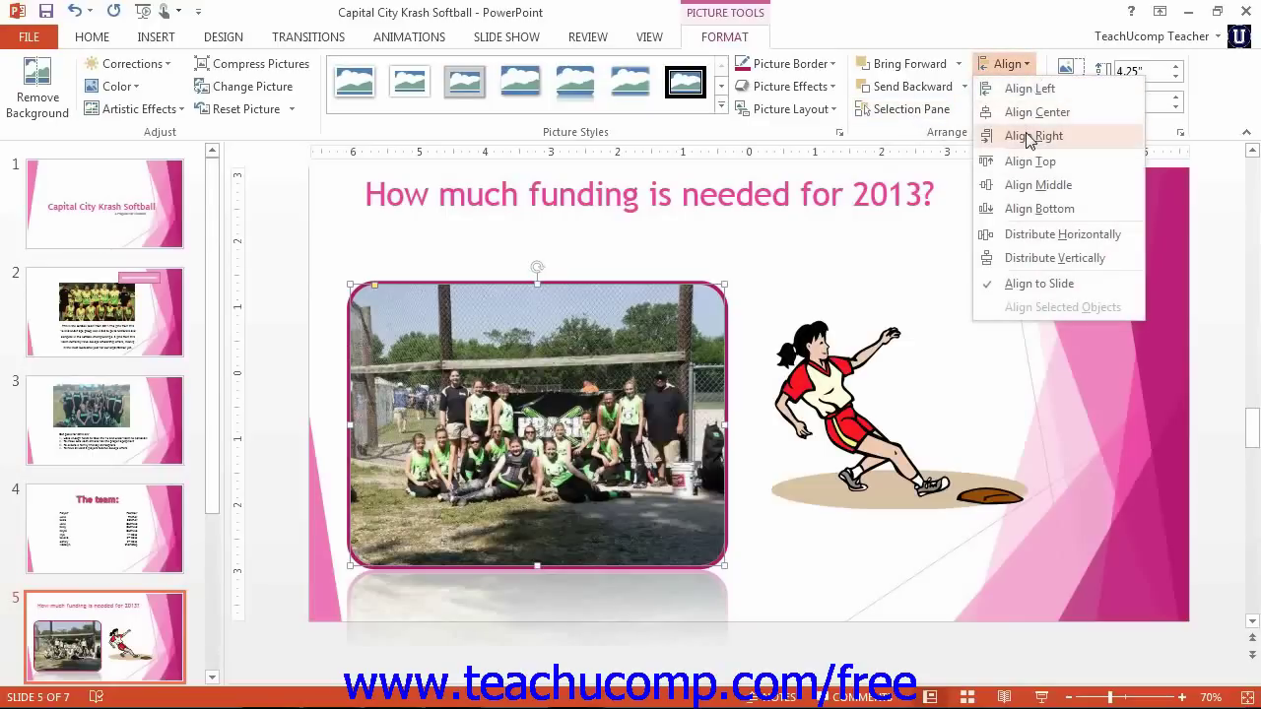
pyautogui.click(934, 177)
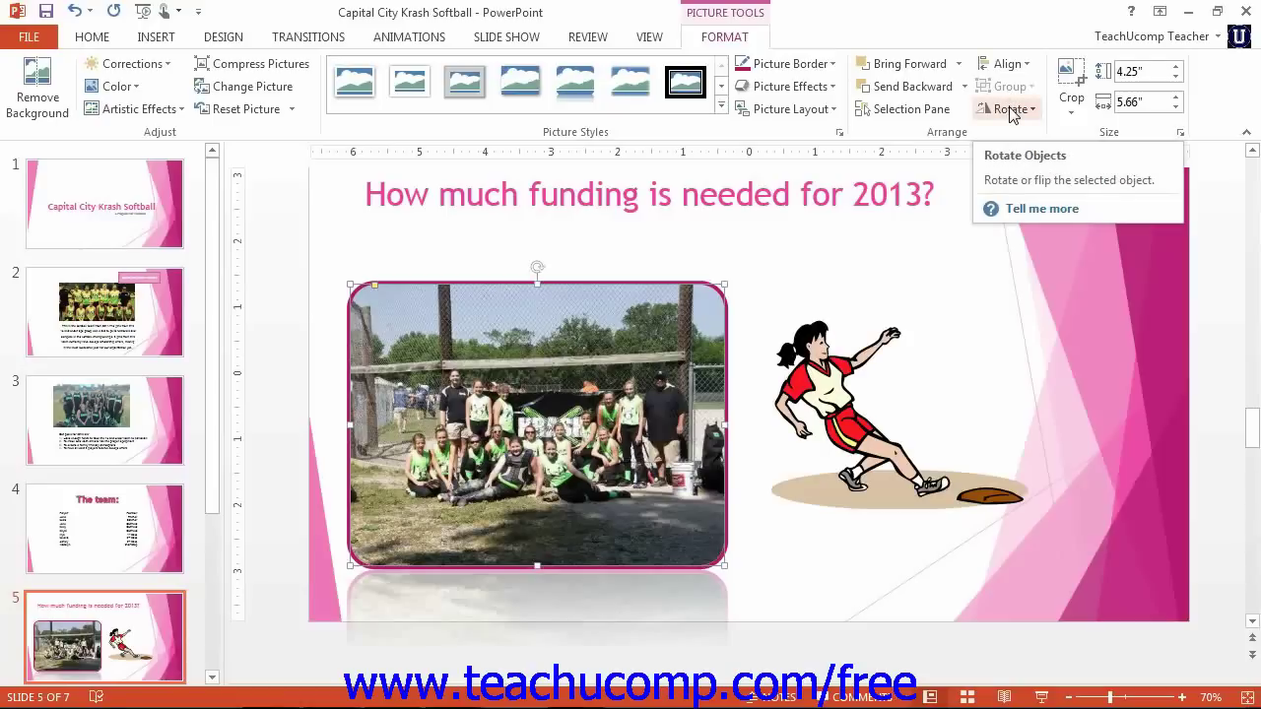
pyautogui.click(1012, 110)
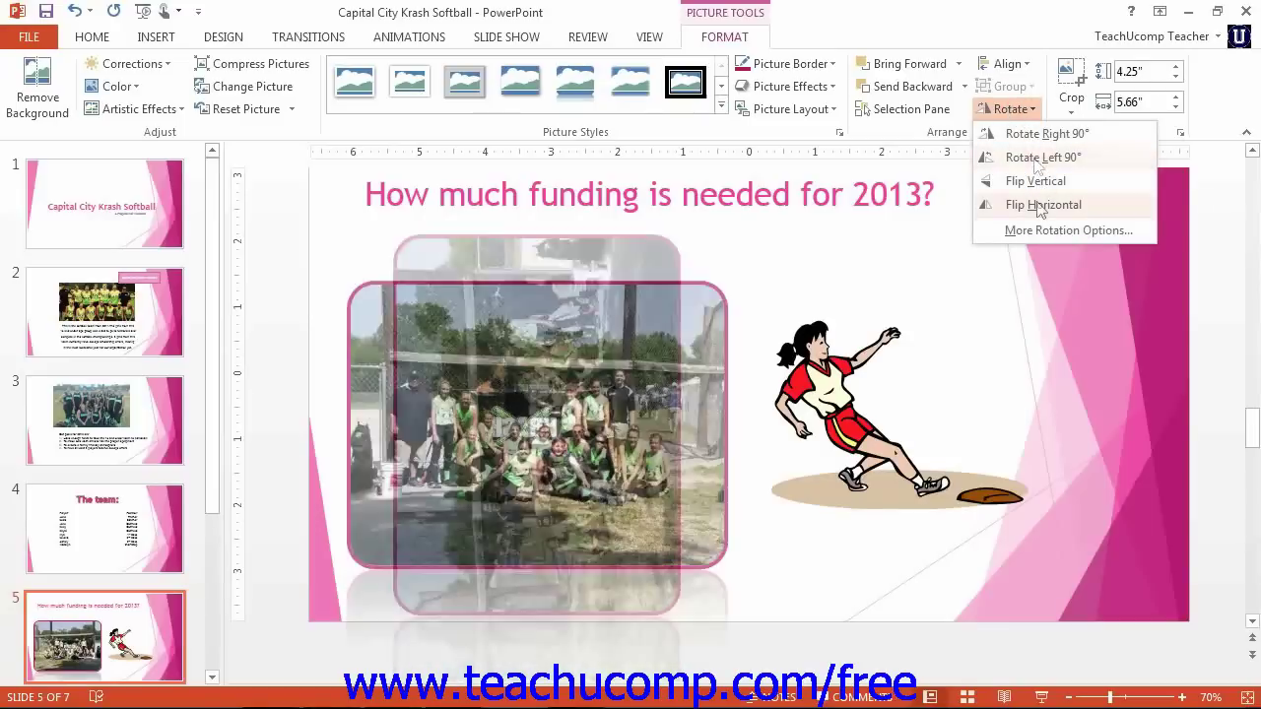
pyautogui.click(1025, 317)
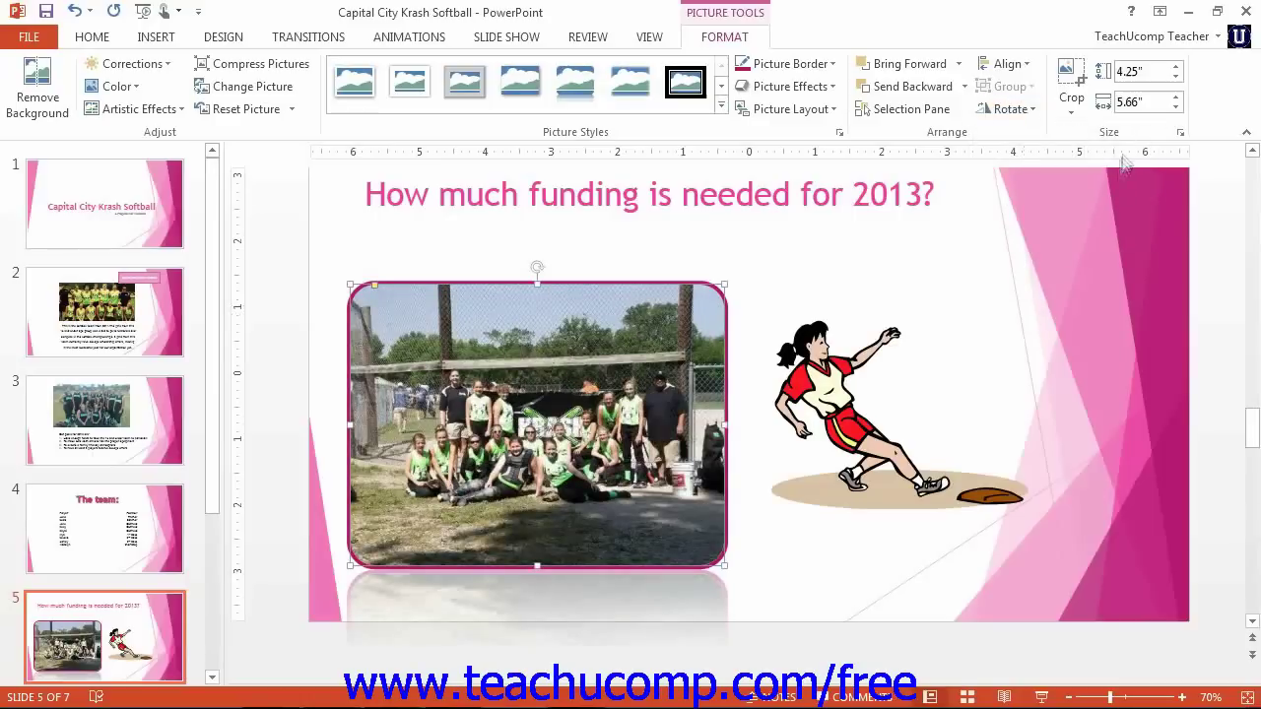
# Crop the team photo inward from its upper-right and lower-left corners to about 2.93" high and 4.28" wide.
pyautogui.click(1071, 91)
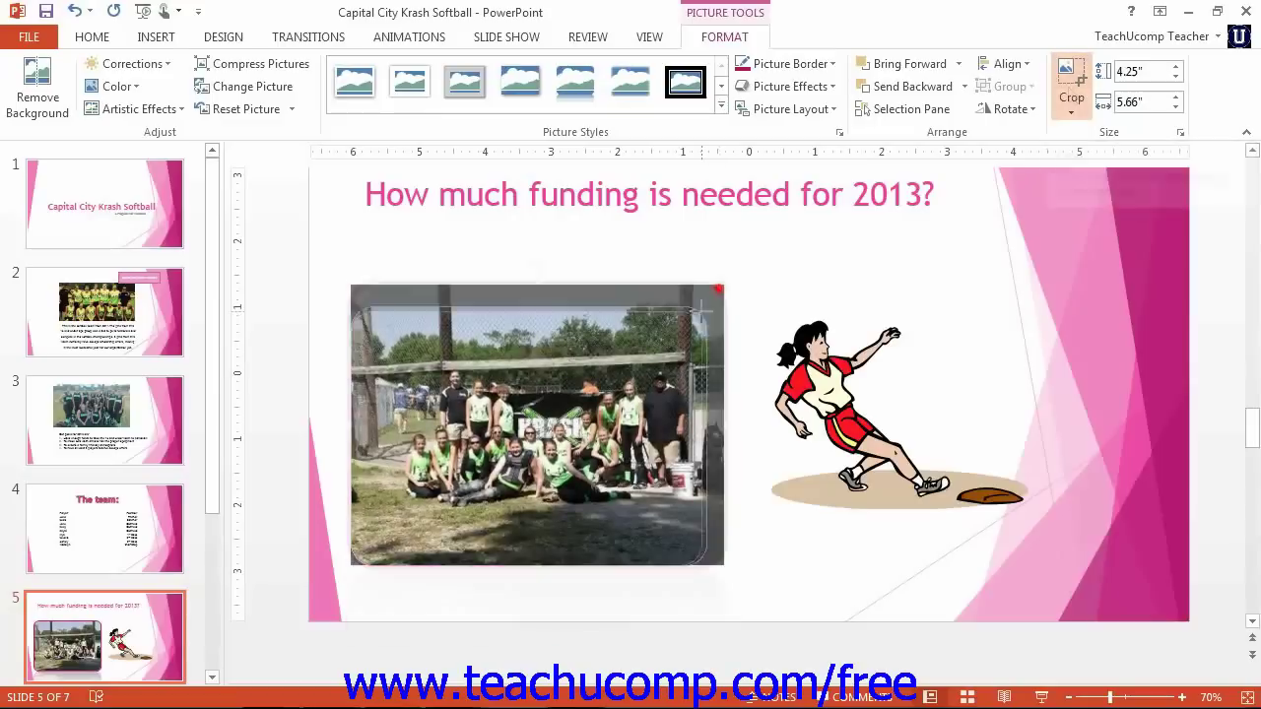
pyautogui.moveTo(724, 287); pyautogui.dragTo(701, 311)
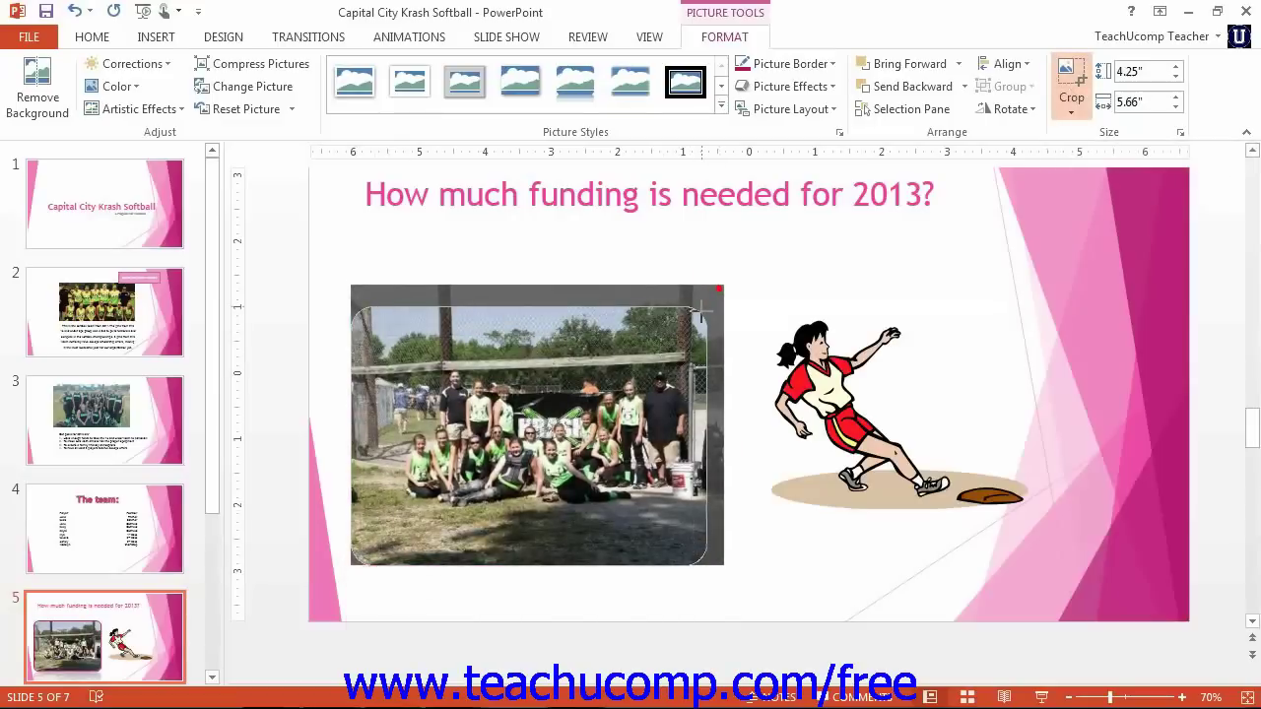
pyautogui.moveTo(352, 564); pyautogui.dragTo(414, 522)
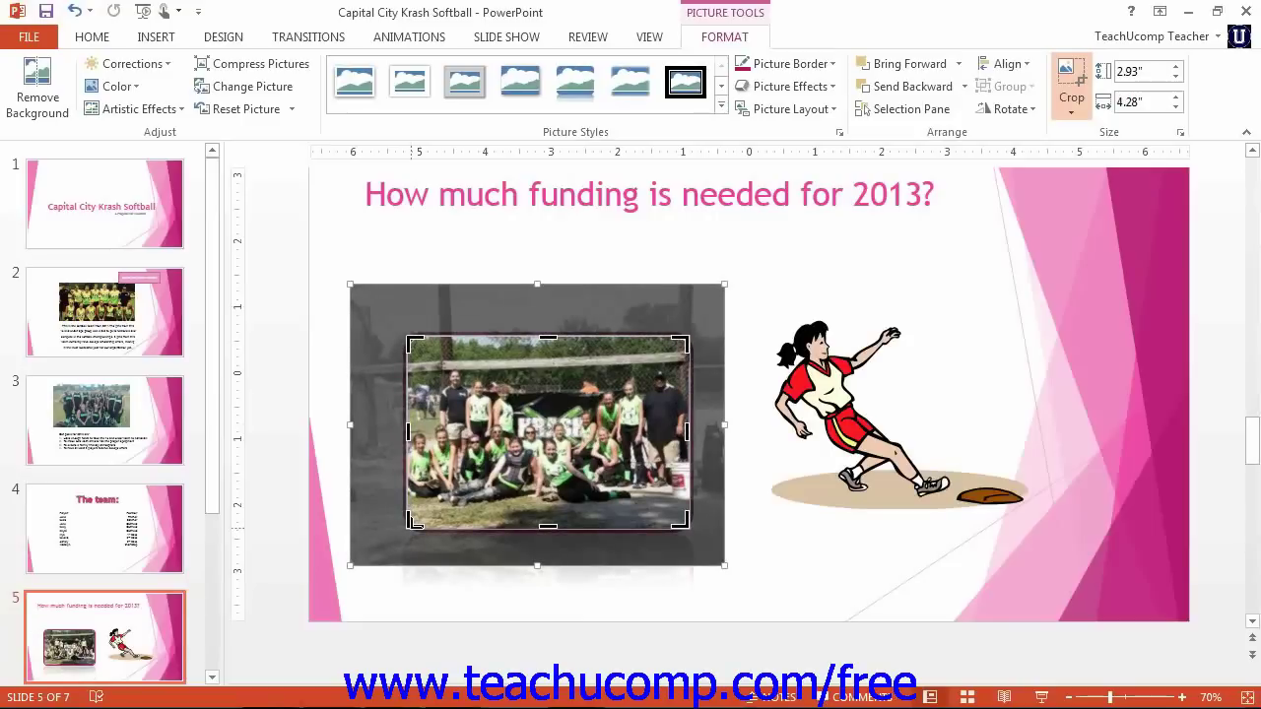
pyautogui.click(1072, 79)
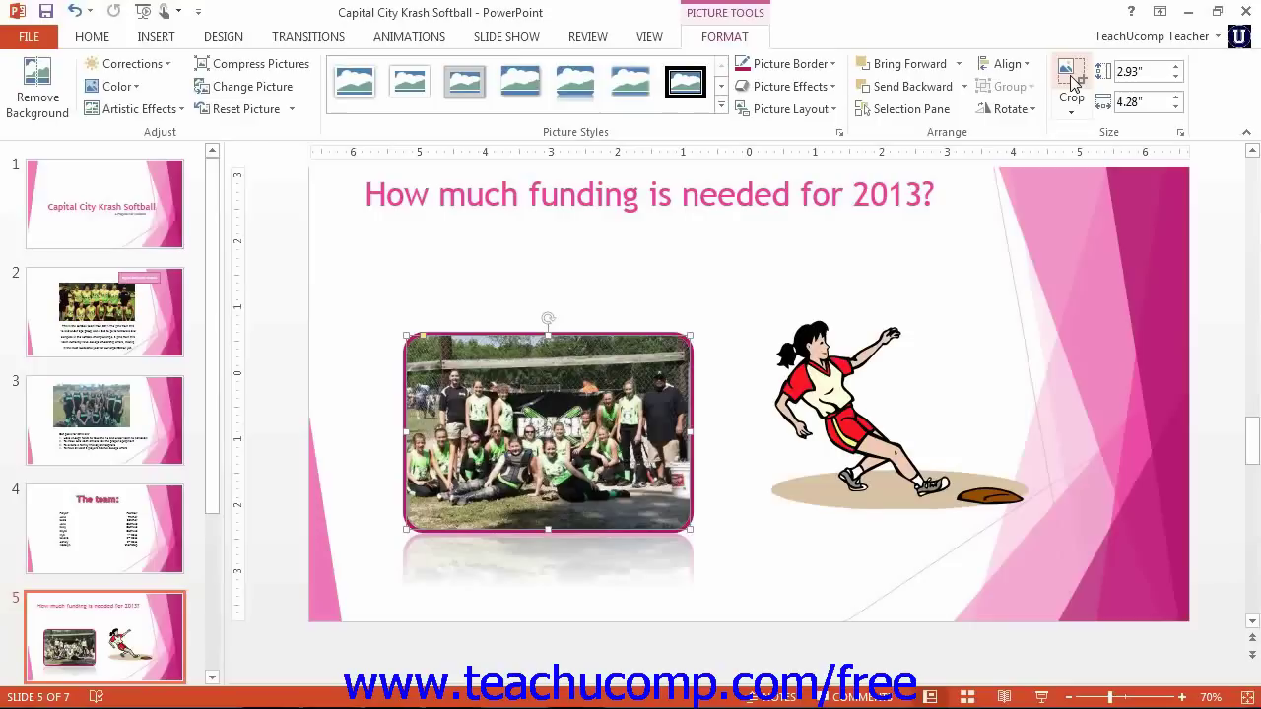
# Extend the team photo's crop at its upper-right corner to about 3.24" high and 4.61" wide.
pyautogui.click(1074, 83)
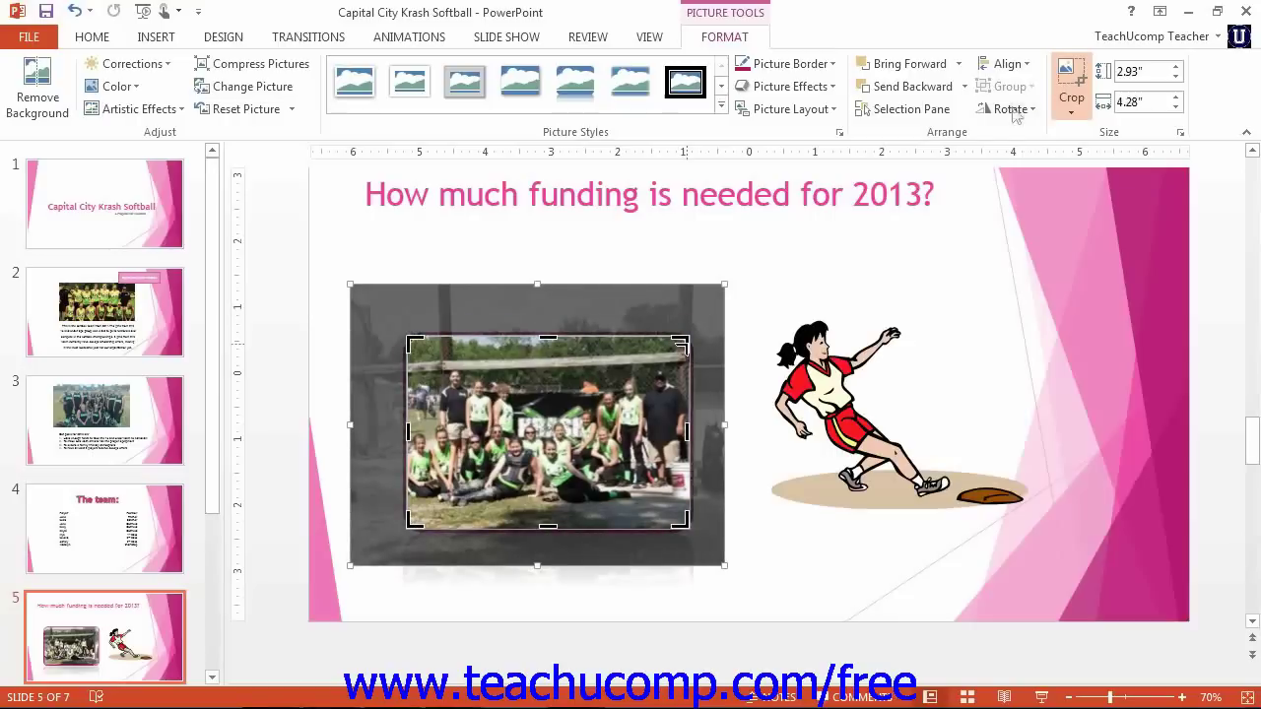
pyautogui.click(1071, 84)
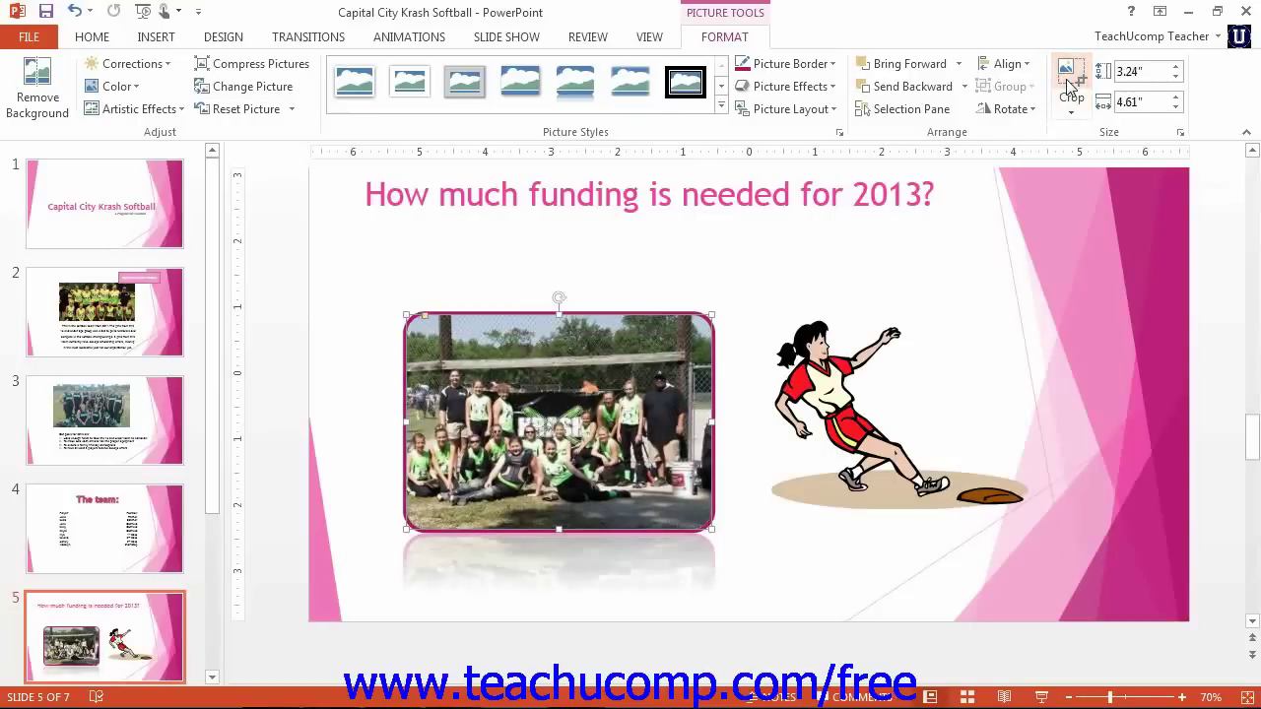
pyautogui.click(1071, 84)
pyautogui.click(1071, 84)
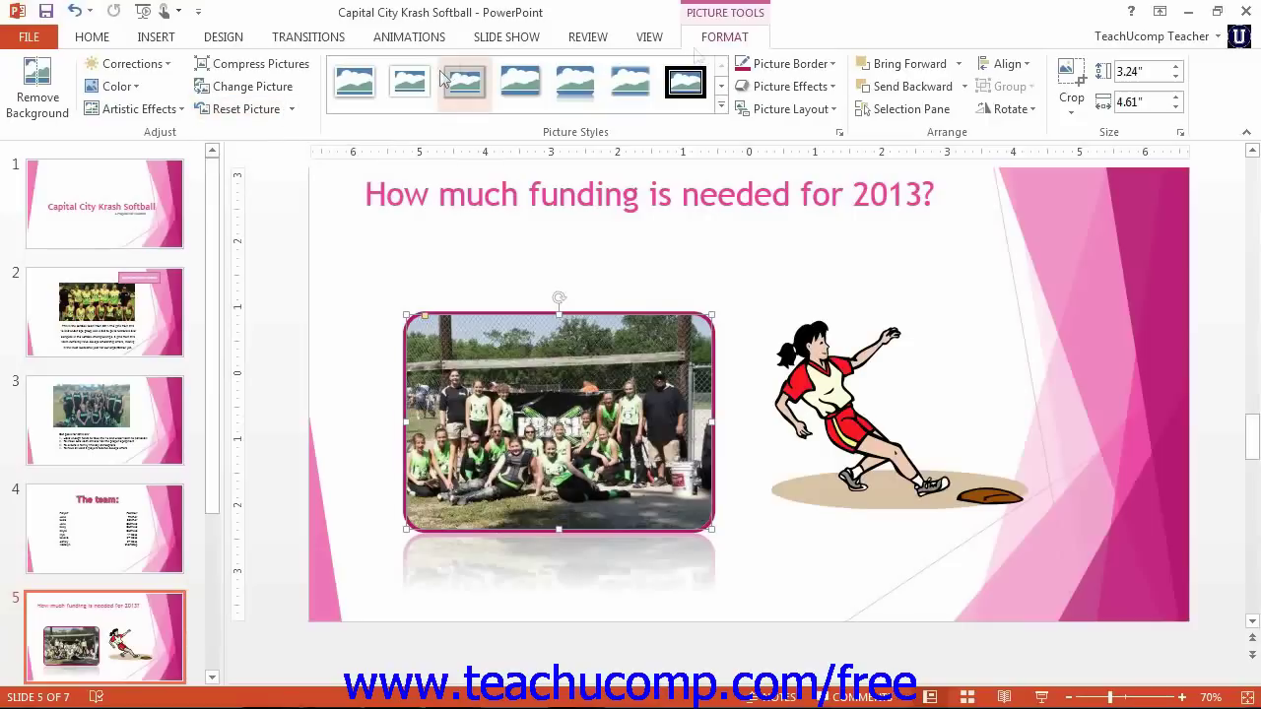
# Examine the crop-to-shape and aspect ratio choices for the team photo without applying any.
pyautogui.click(1080, 117)
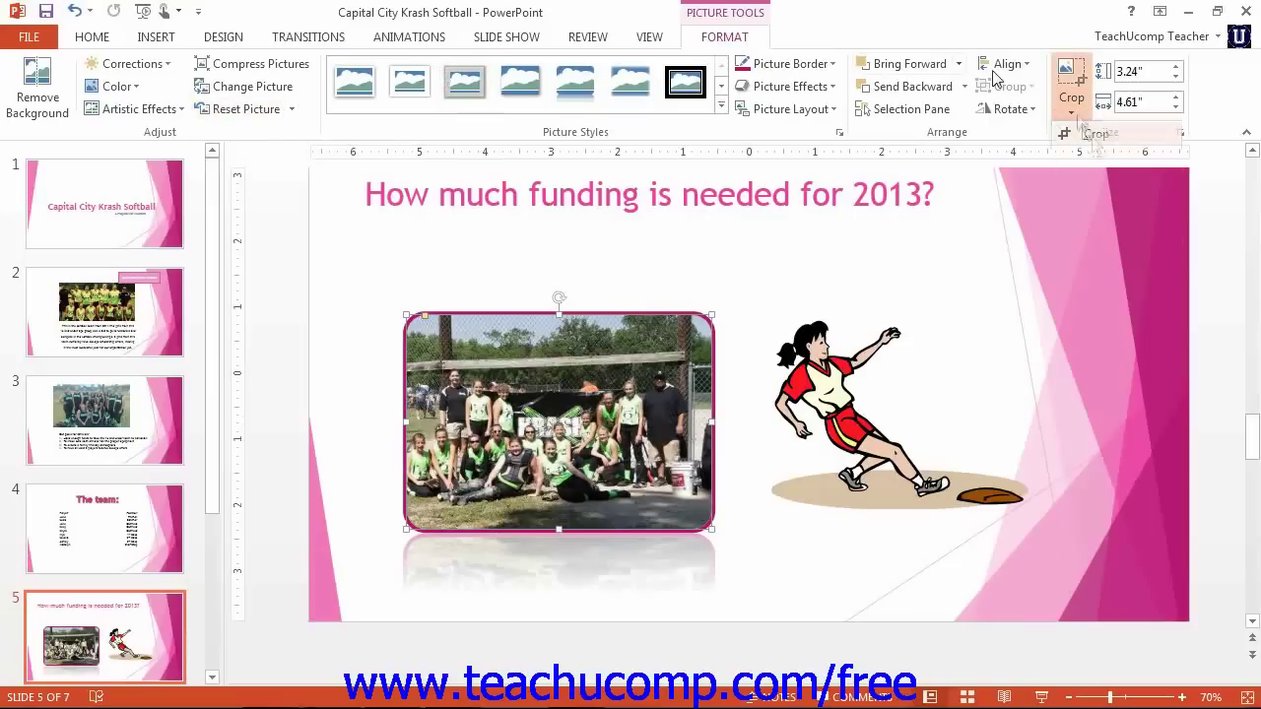
pyautogui.click(1072, 104)
pyautogui.moveTo(1111, 159)
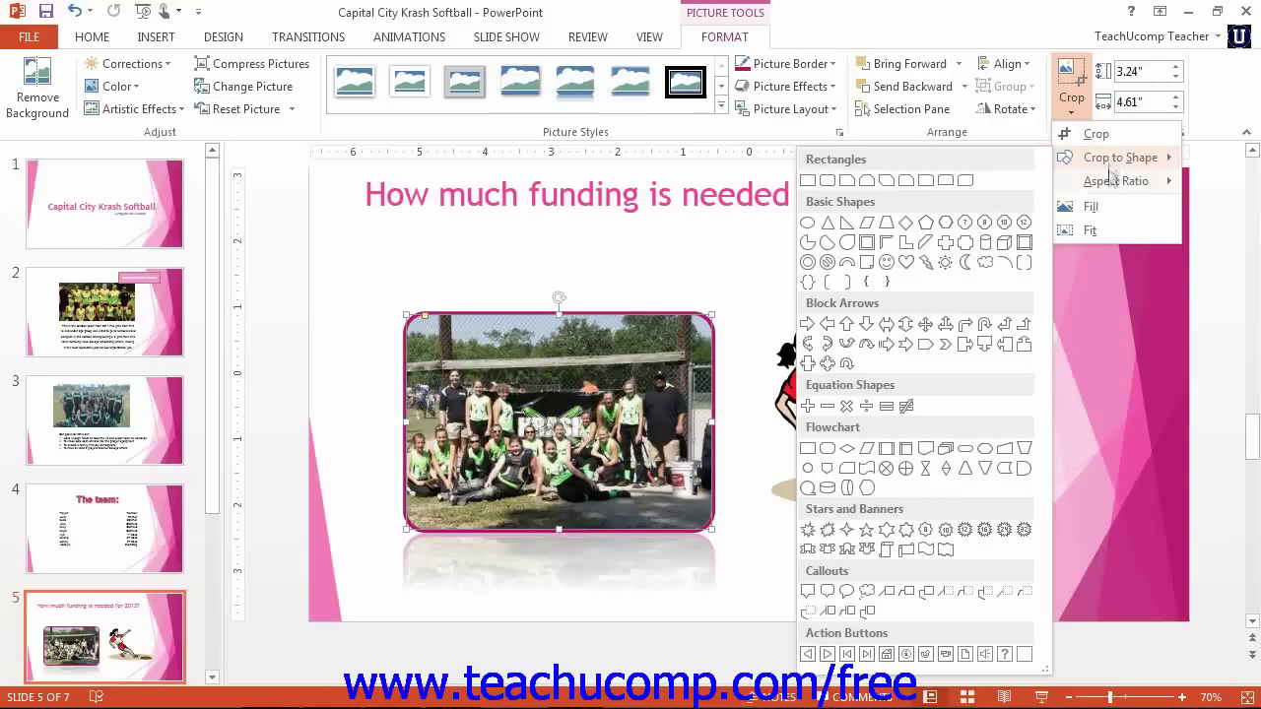
pyautogui.moveTo(1113, 196)
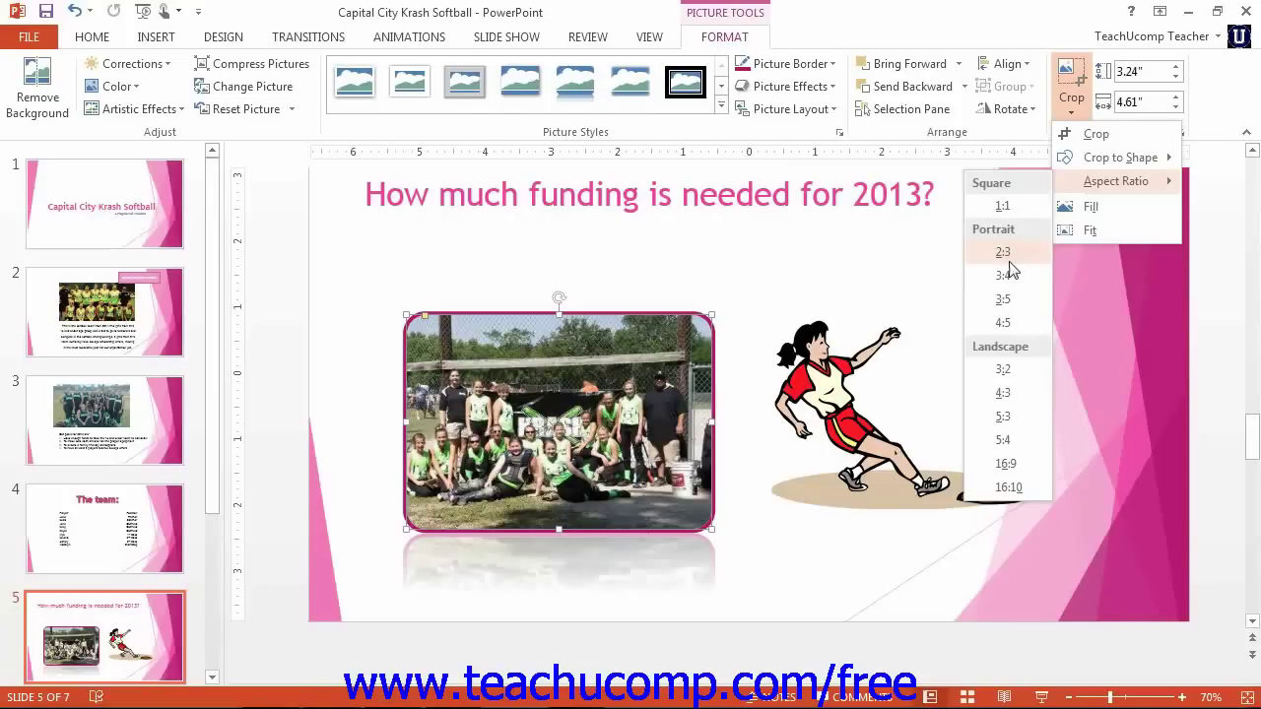
pyautogui.press('Escape')
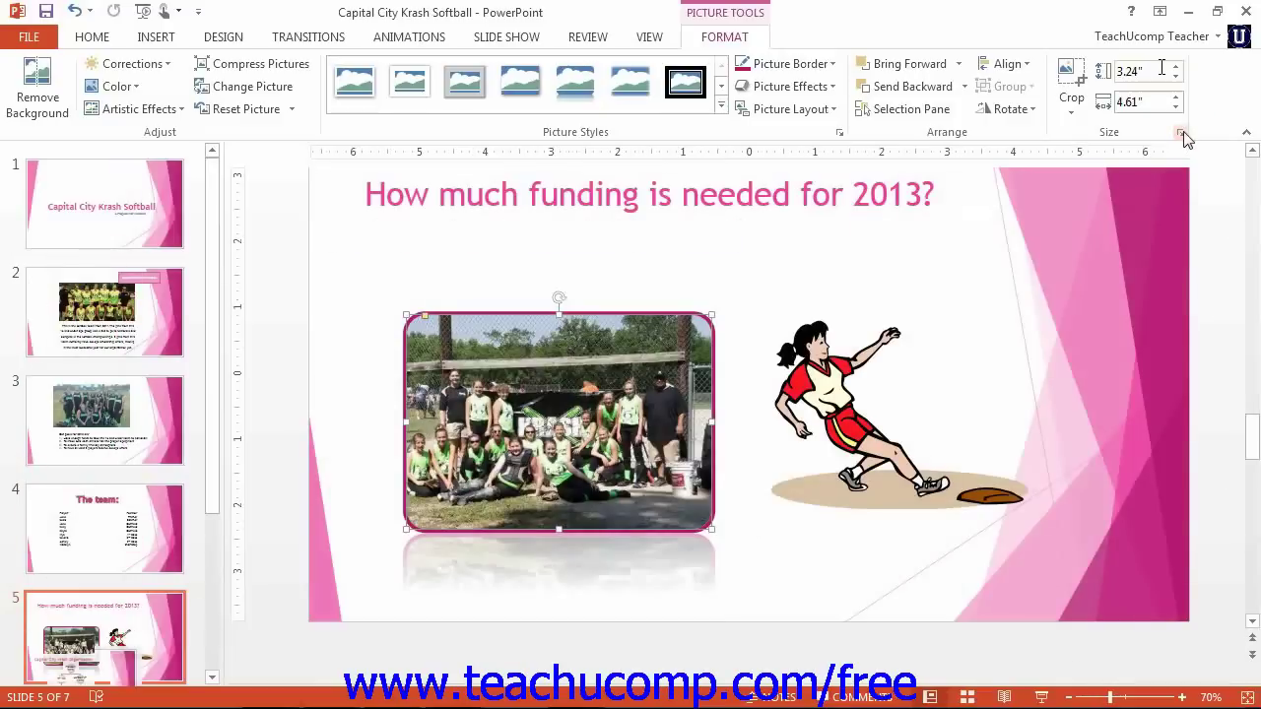
# Open the team photo's detailed size settings and turn off Lock aspect ratio.
pyautogui.click(1180, 132)
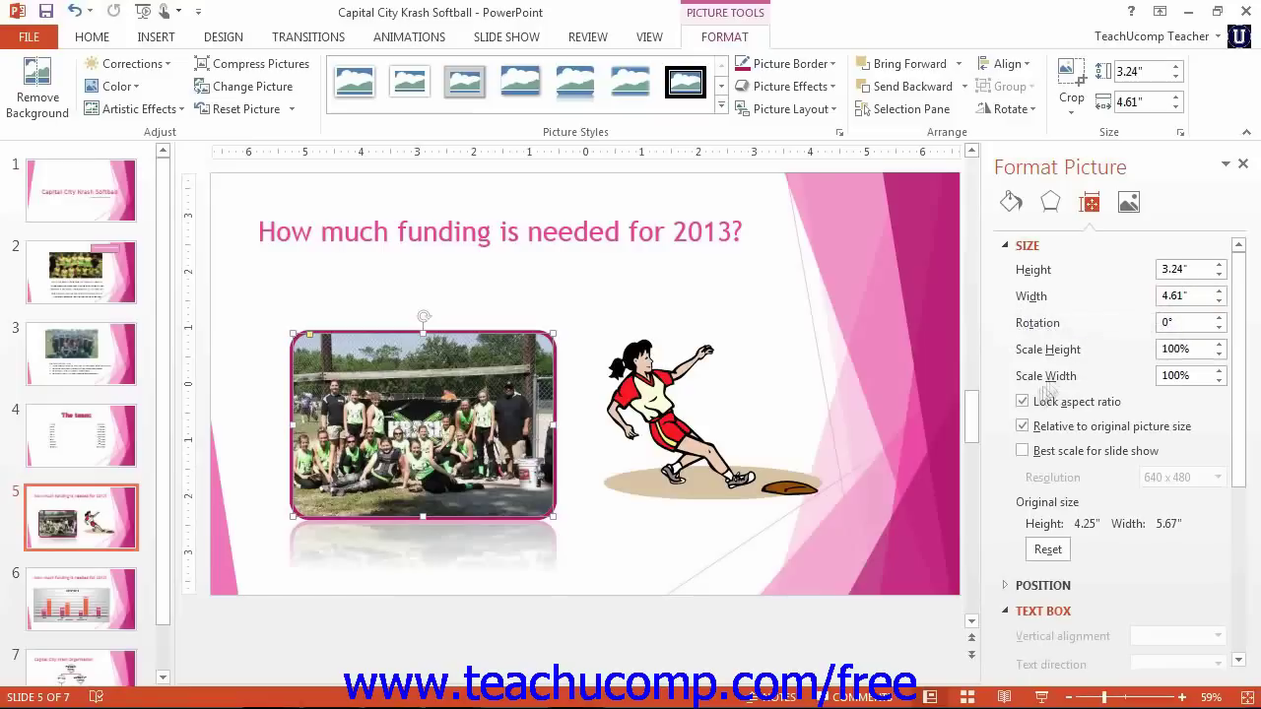
pyautogui.click(1022, 402)
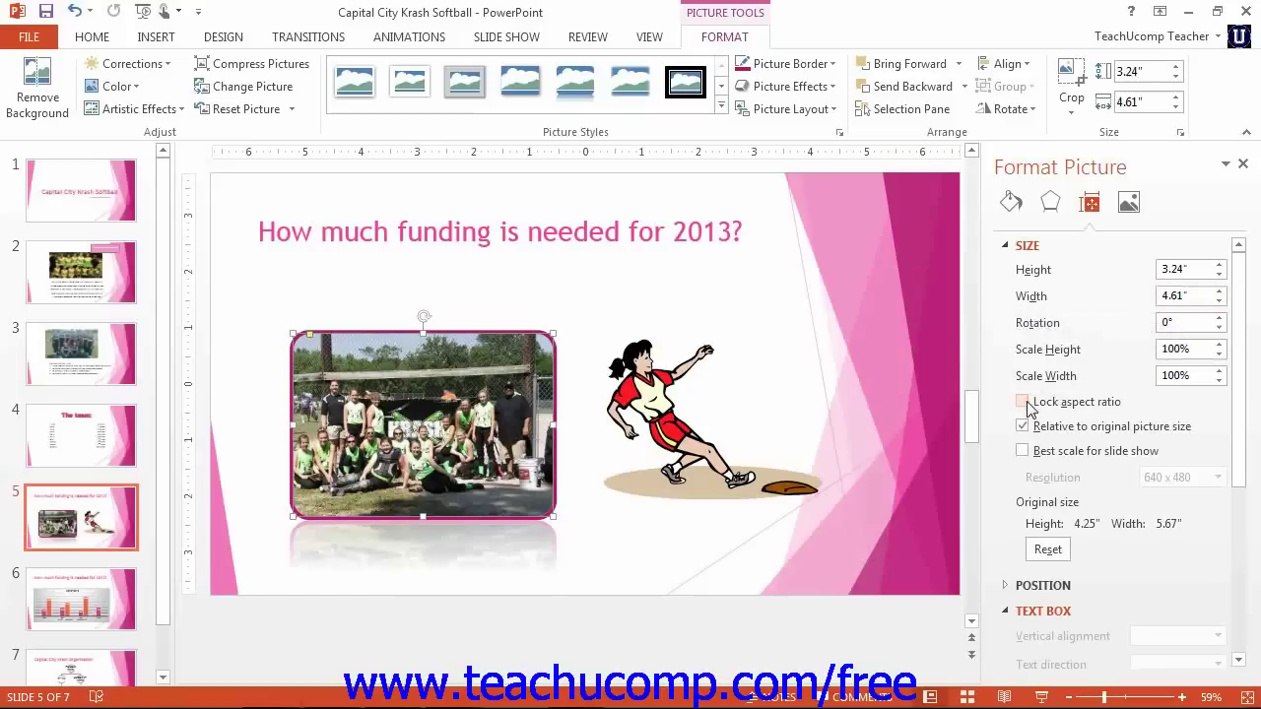